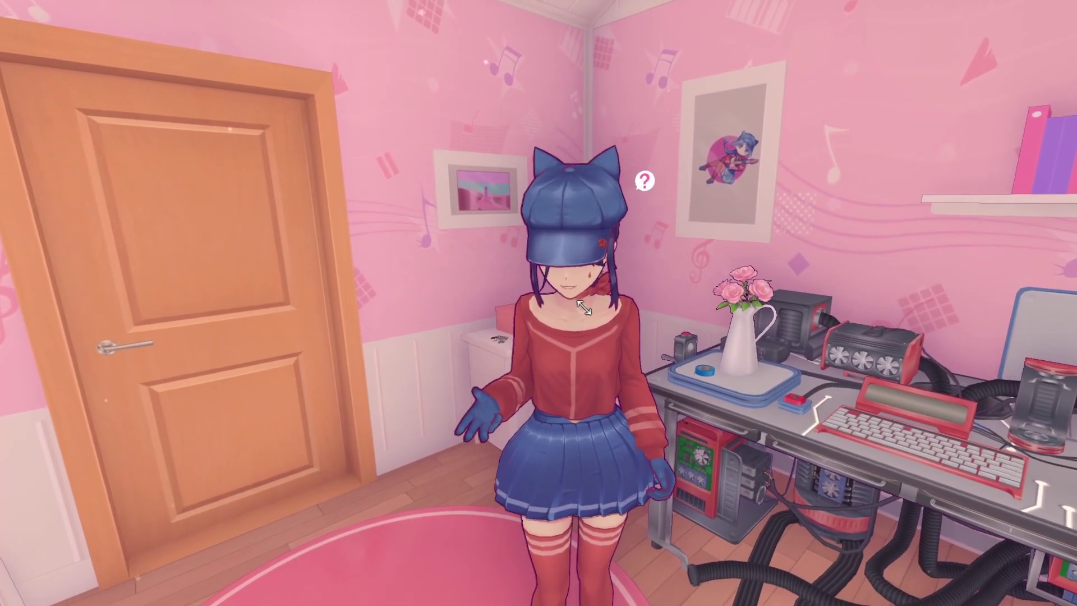
Switch Cappie's model to RiceShower in the Custom Models menu, then walk back to view it in-game.
key("Escape")
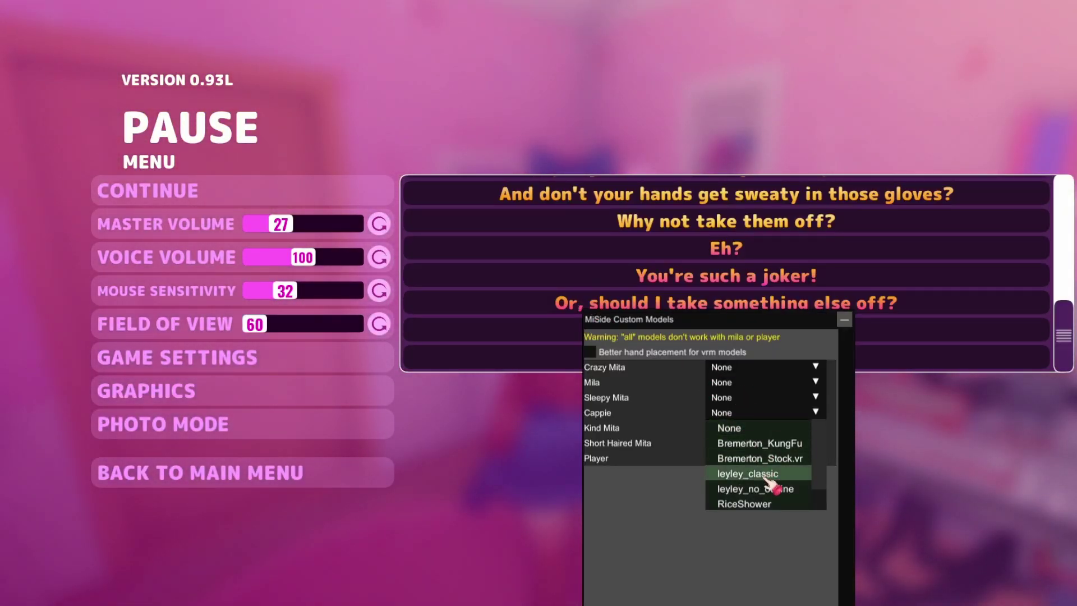
left_click(744, 503)
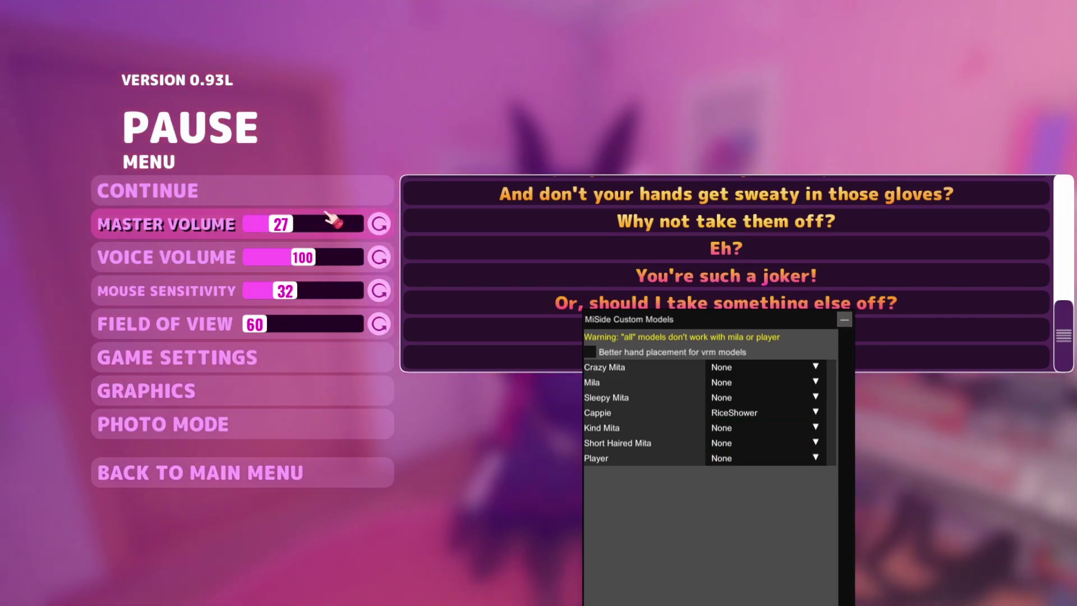
key("Escape")
key("s")
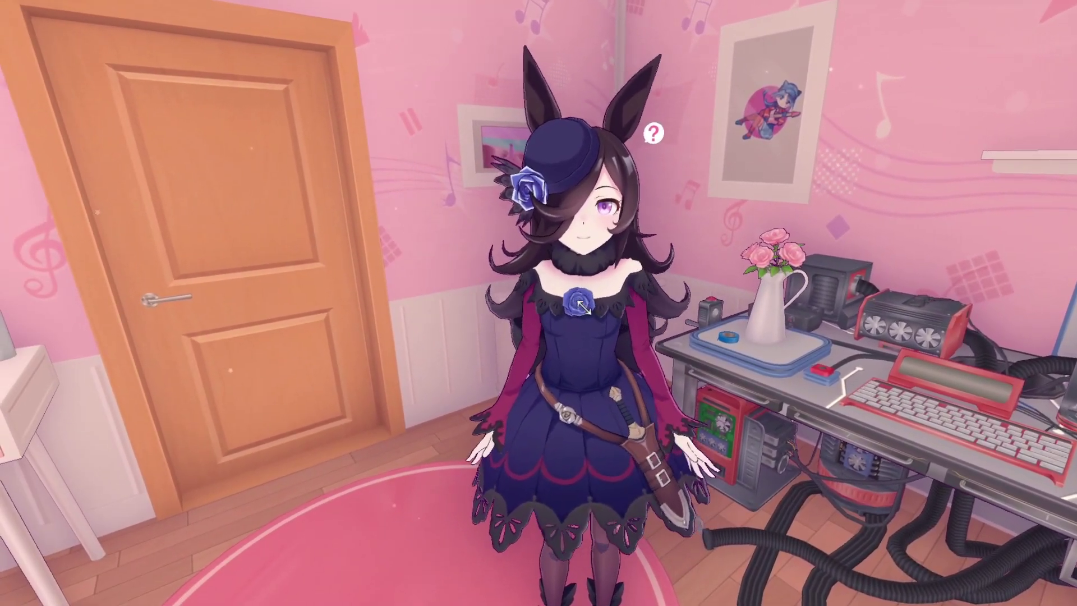
key("w")
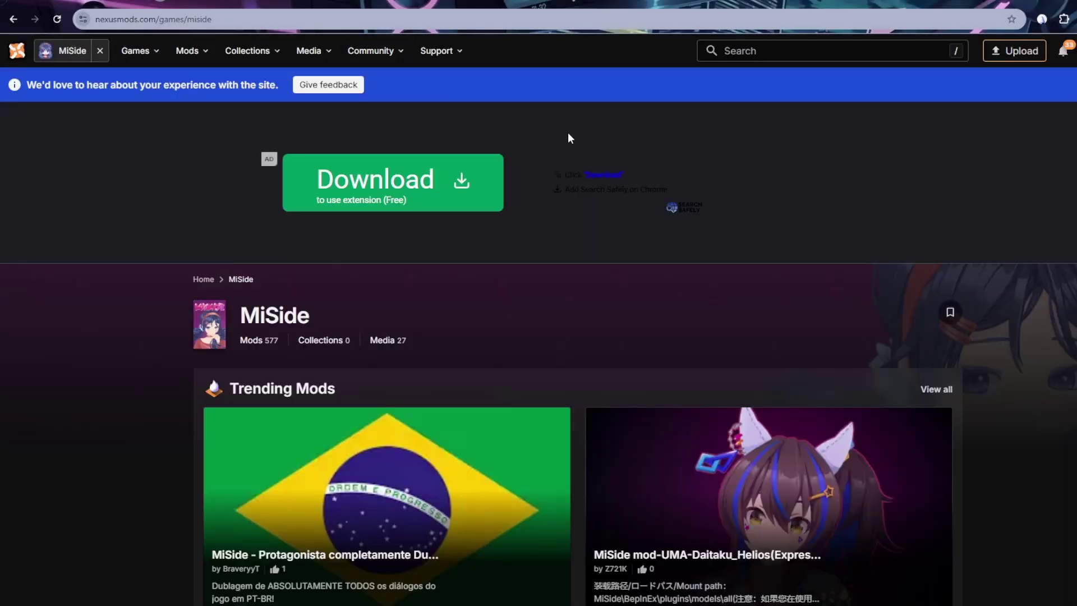
Sort MiSide mods by Popular and open the BepInEx with Universal Asset Loader page's description.
scroll(539, 336, "down", 10)
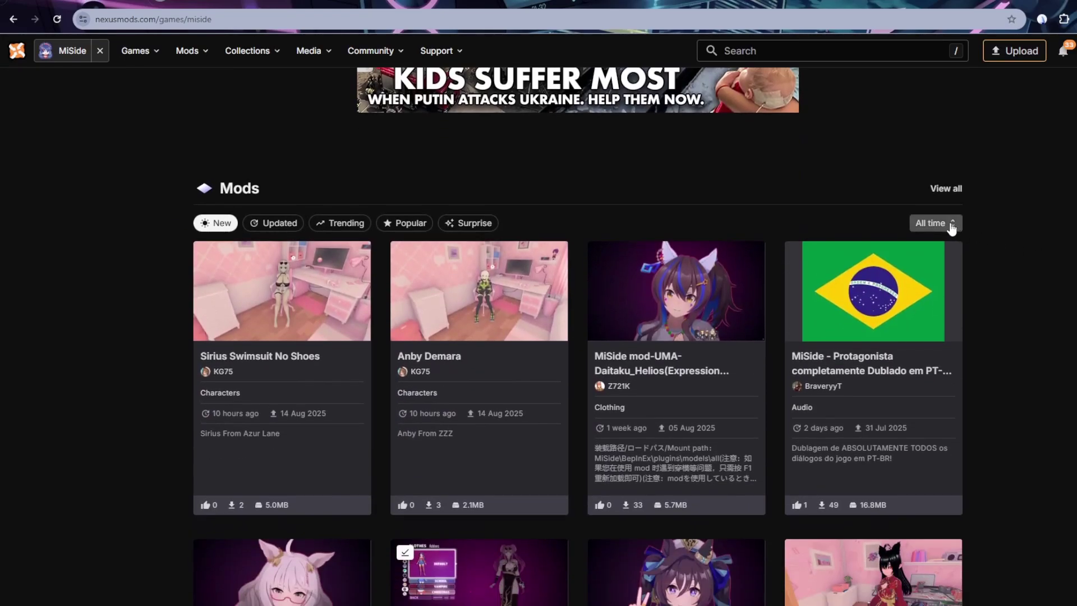
left_click(949, 224)
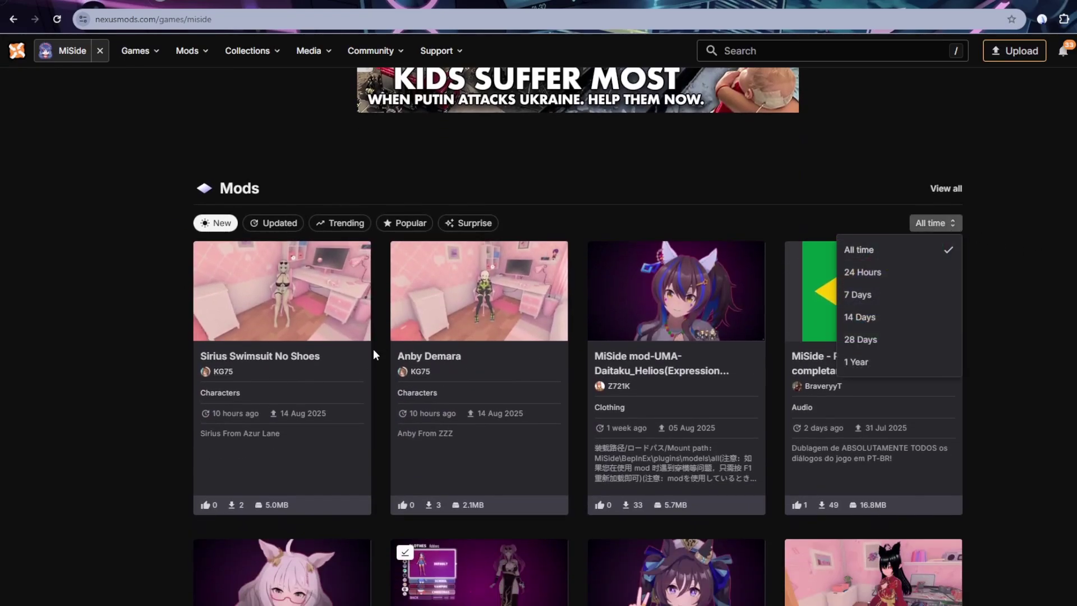
key("Escape")
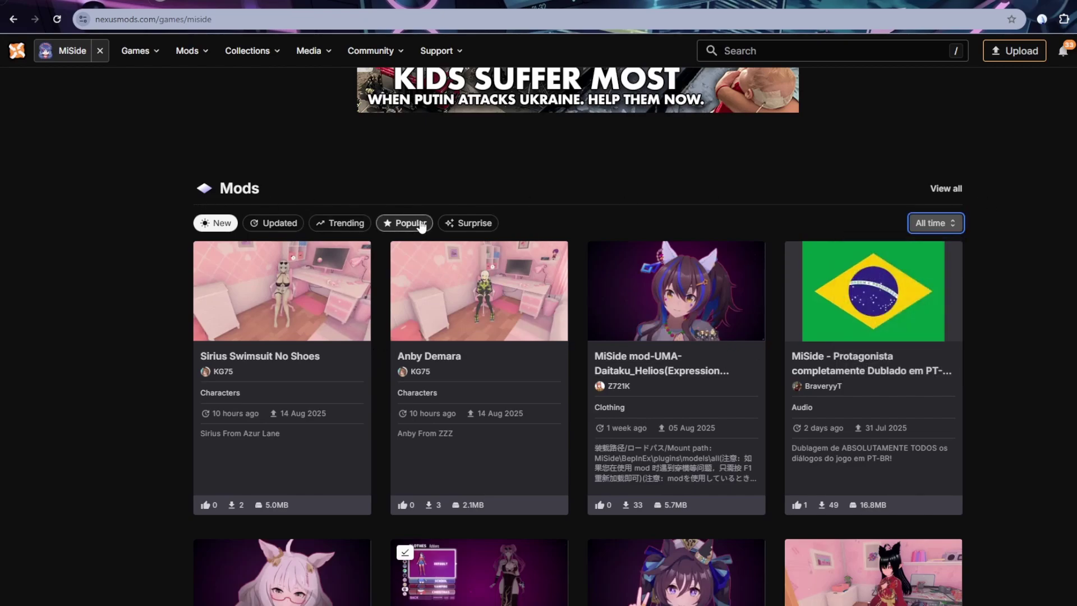
left_click(418, 224)
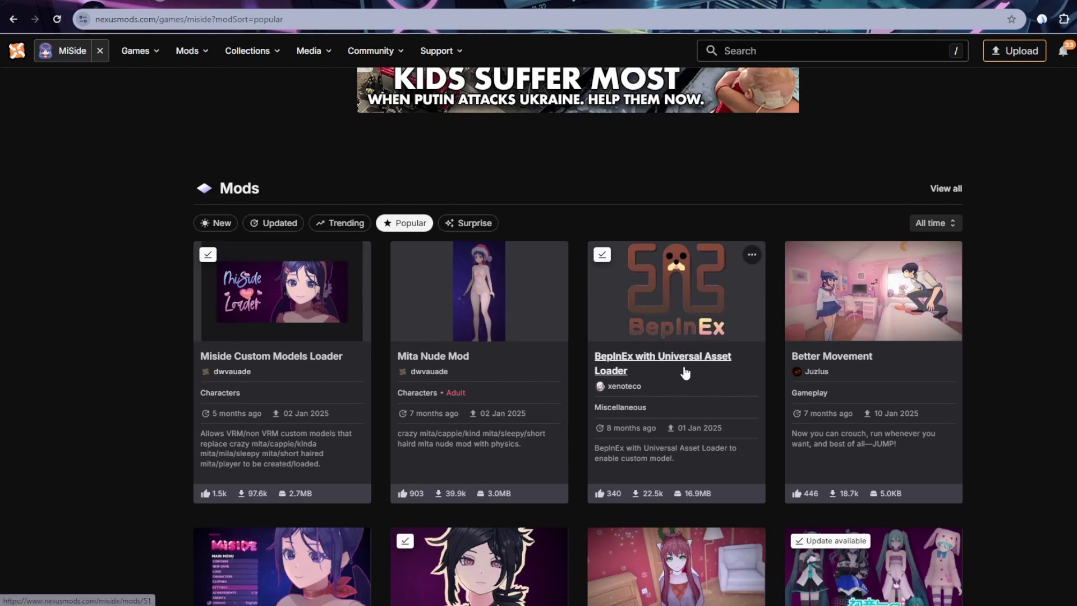
left_click(661, 345)
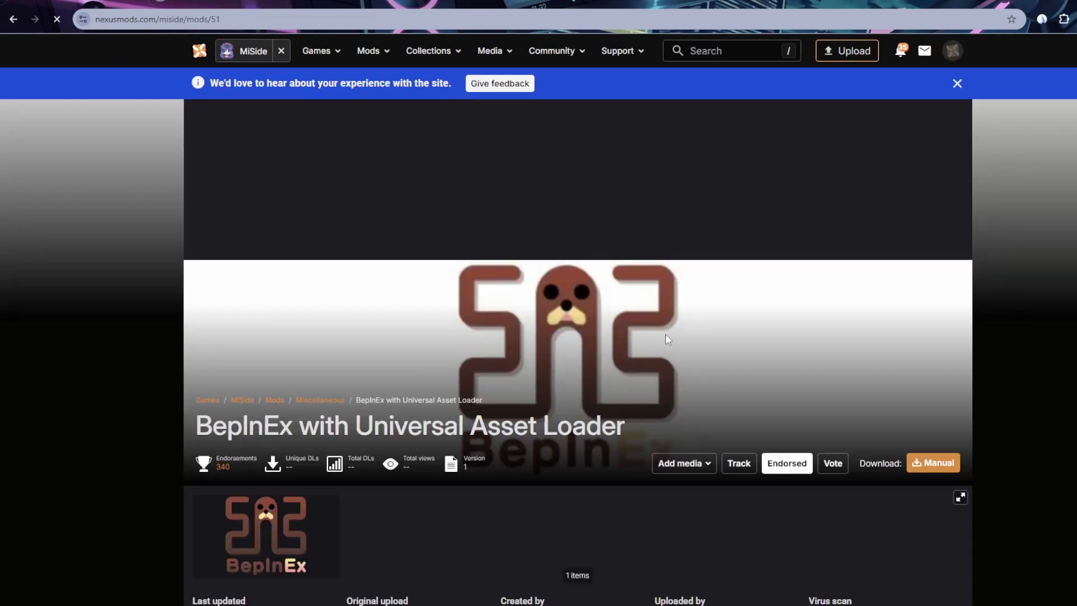
scroll(577, 337, "down", 7)
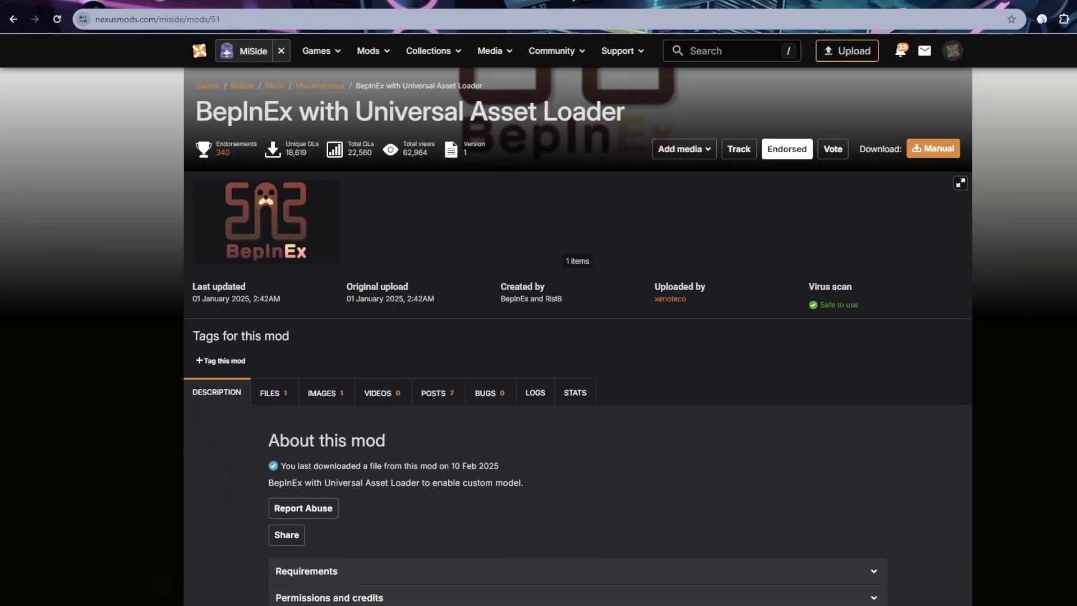
scroll(578, 336, "down", 2)
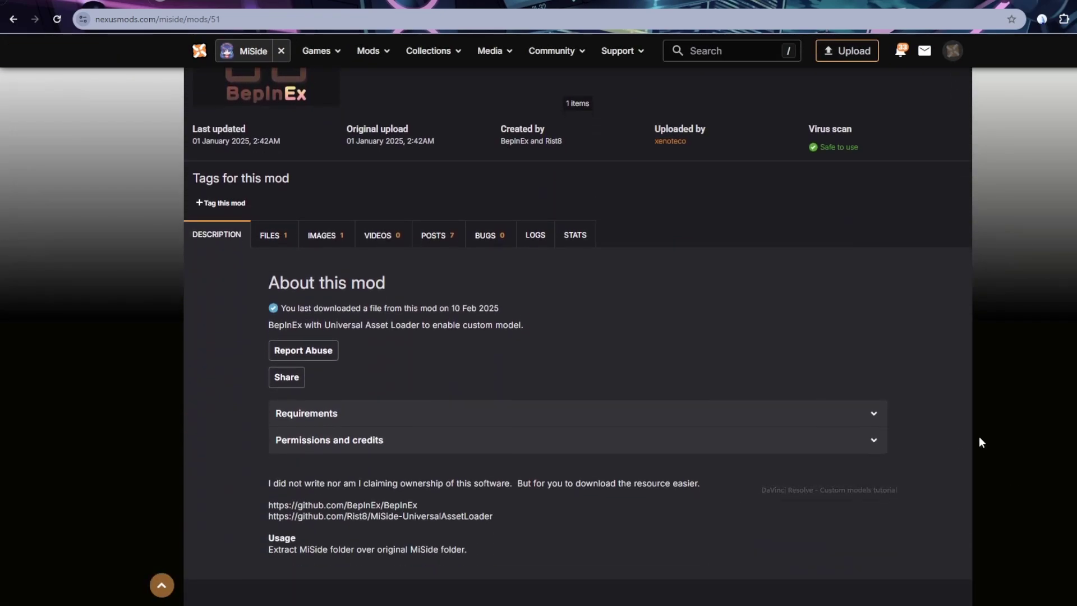
From Steam's MiSide Manage menu, browse local files to open the game's install folder.
mouse_move(824, 603)
left_click(824, 564)
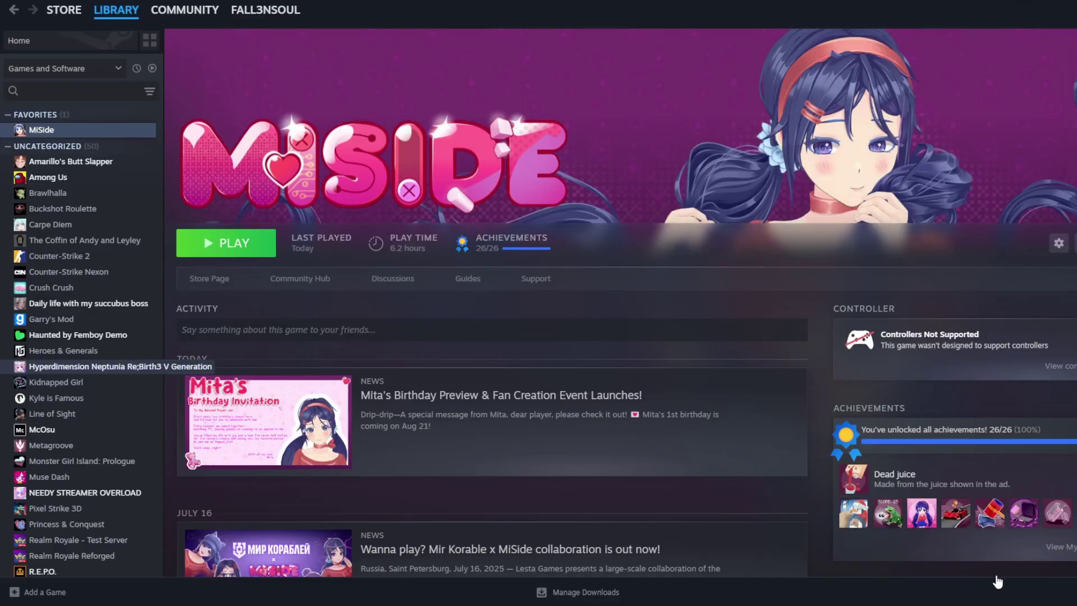
left_click(1058, 243)
mouse_move(1069, 306)
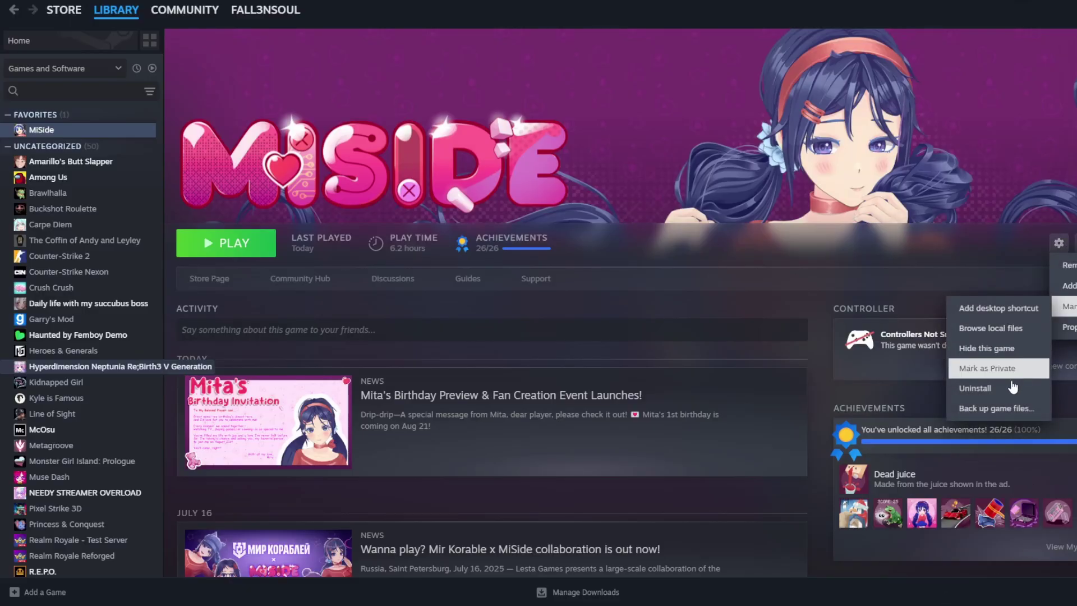
left_click(991, 328)
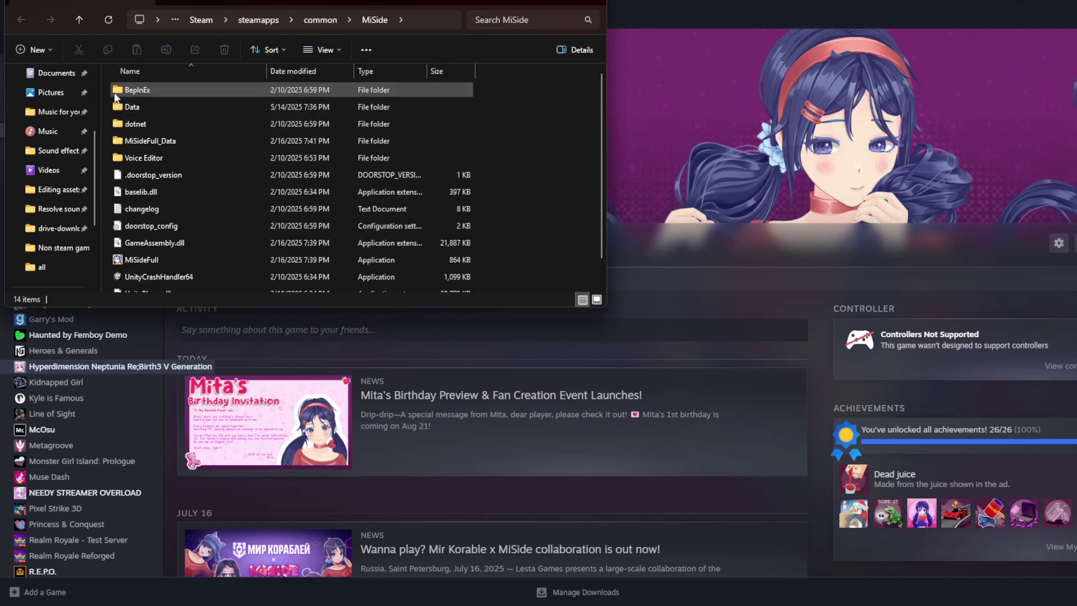
left_click(634, 602)
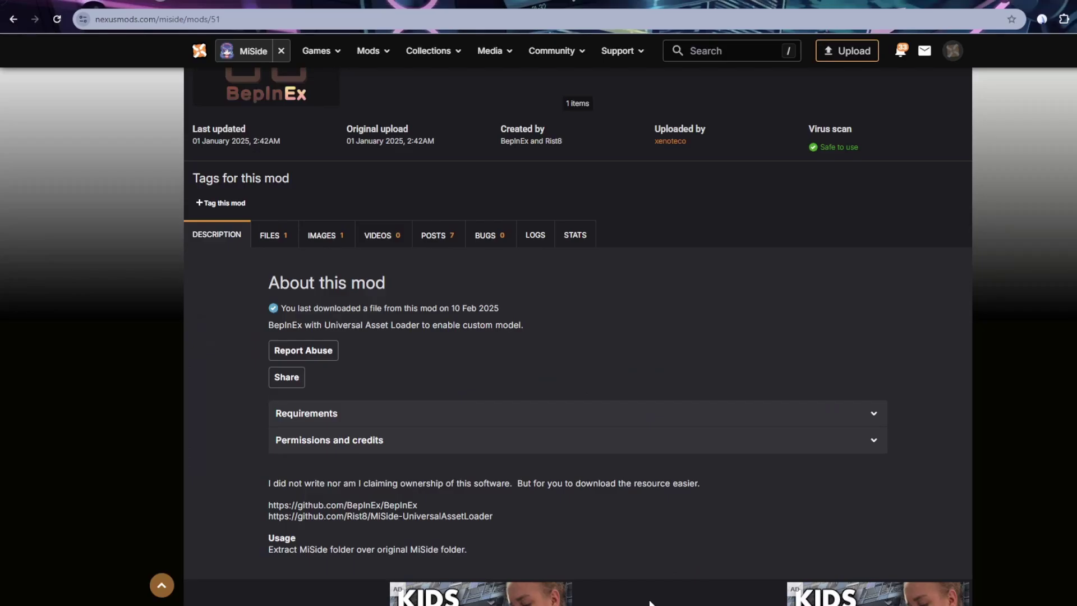
scroll(940, 452, "down", 1)
scroll(940, 452, "up", 1)
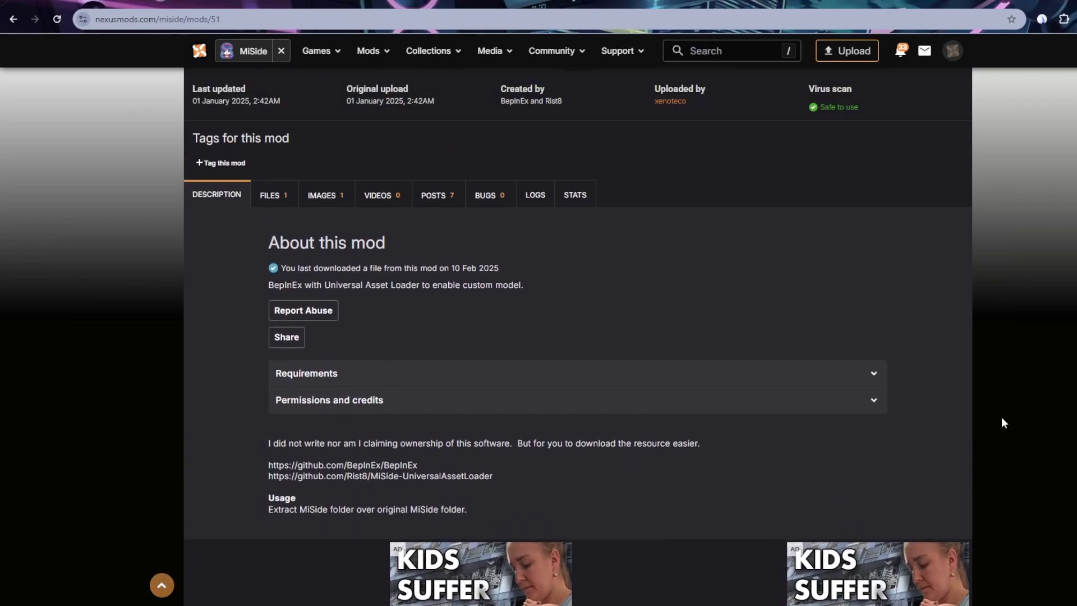
scroll(940, 452, "down", 1)
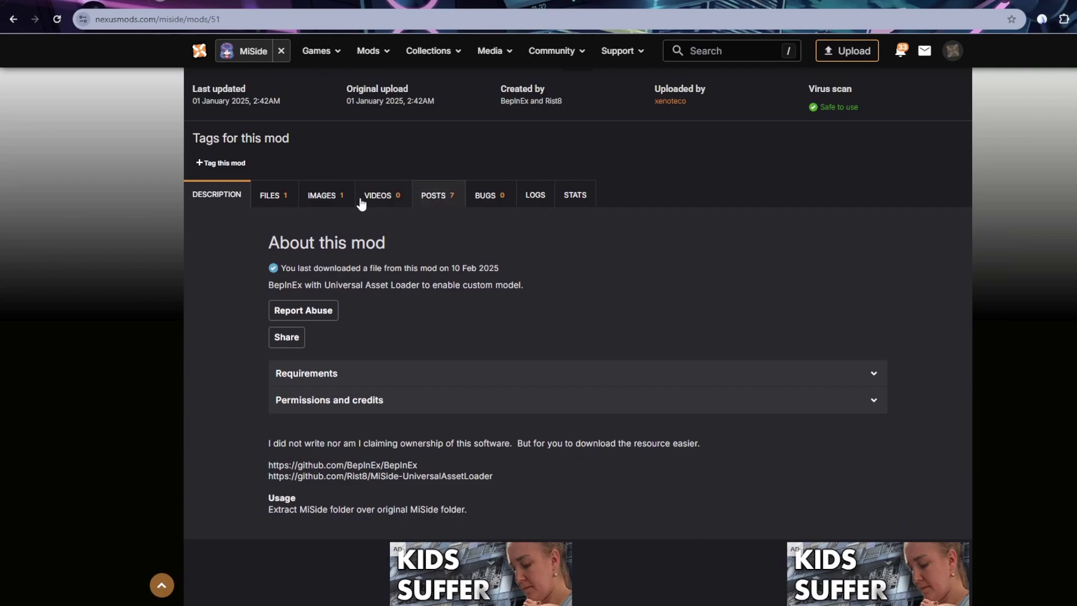
double_click(418, 461)
left_click(257, 472)
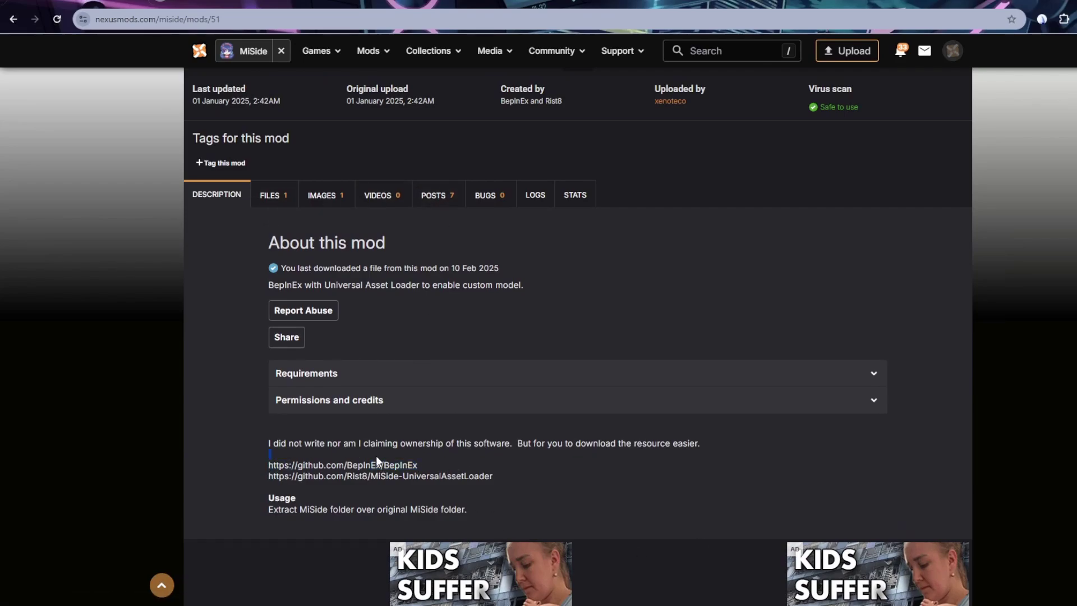
left_click_drag(419, 464, 296, 461)
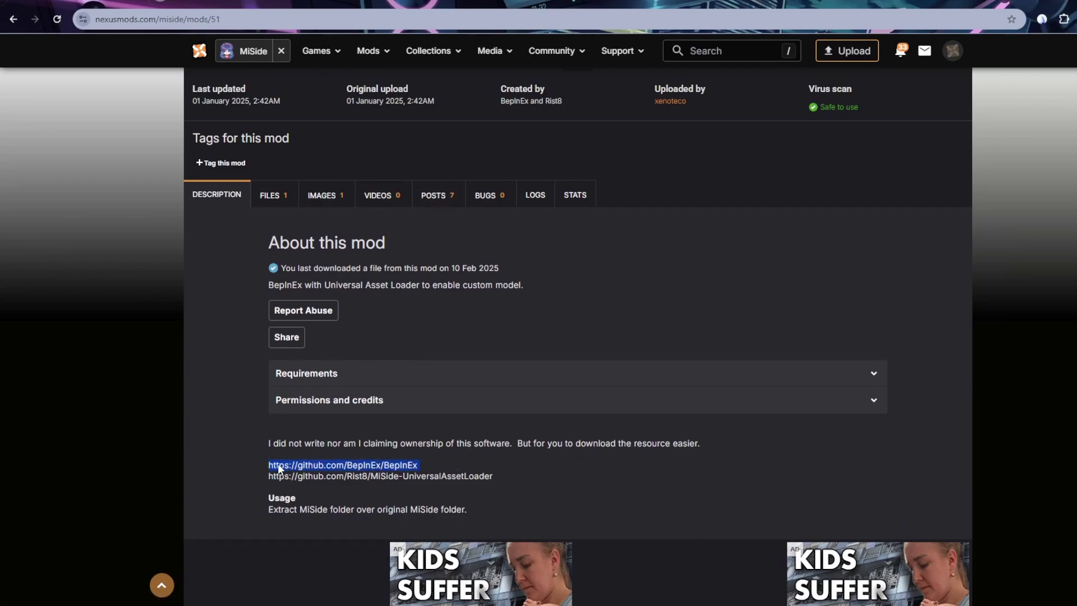
right_click(278, 463)
left_click(361, 338)
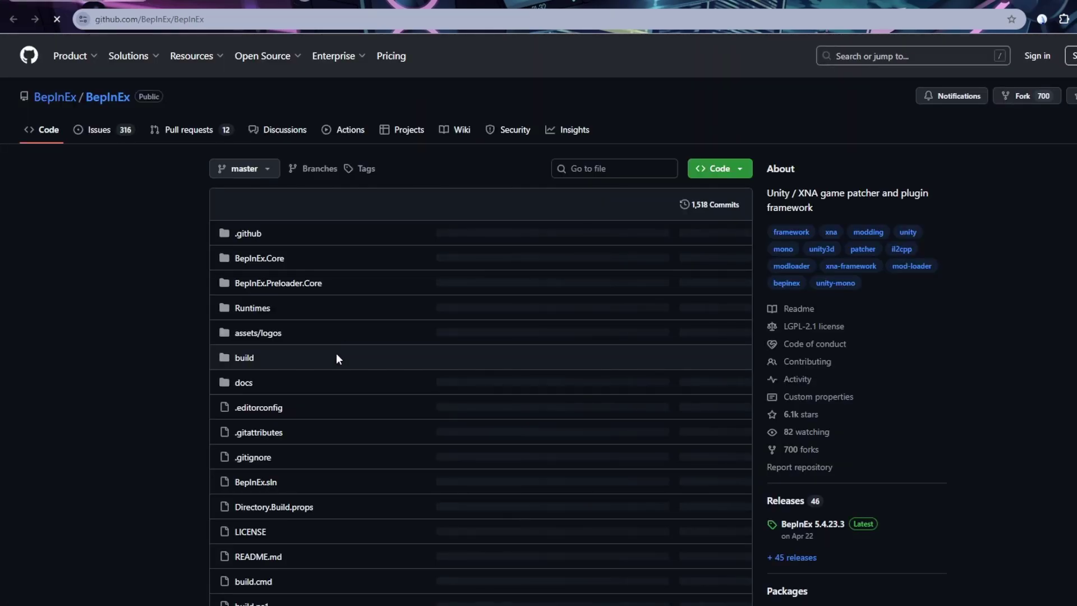
Scroll through the BepInEx README past installation resources, plugin loaders and used libraries.
scroll(335, 352, "down", 15)
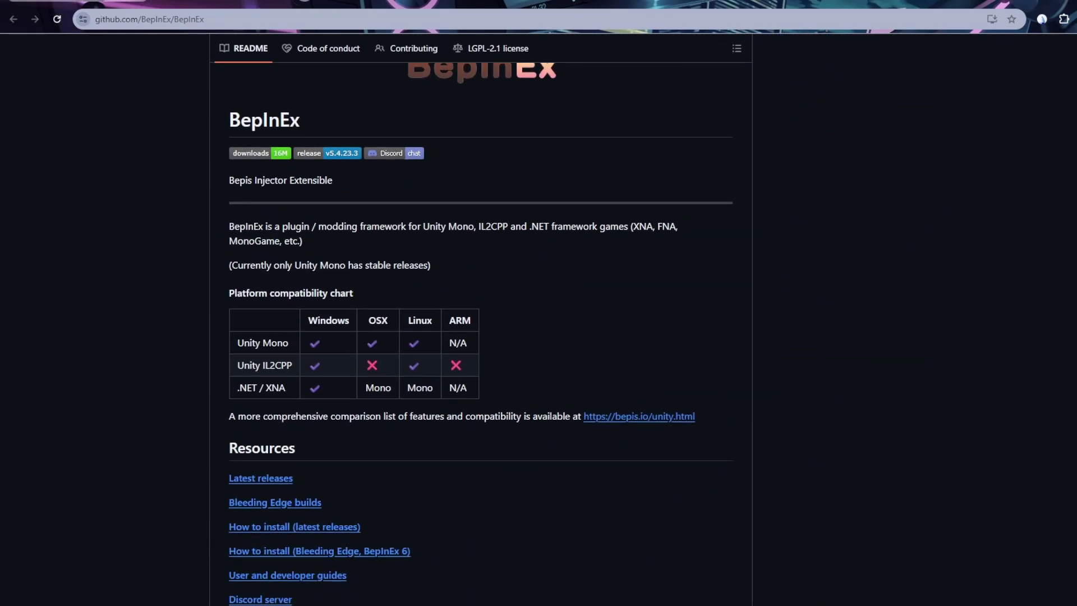
scroll(481, 333, "down", 2)
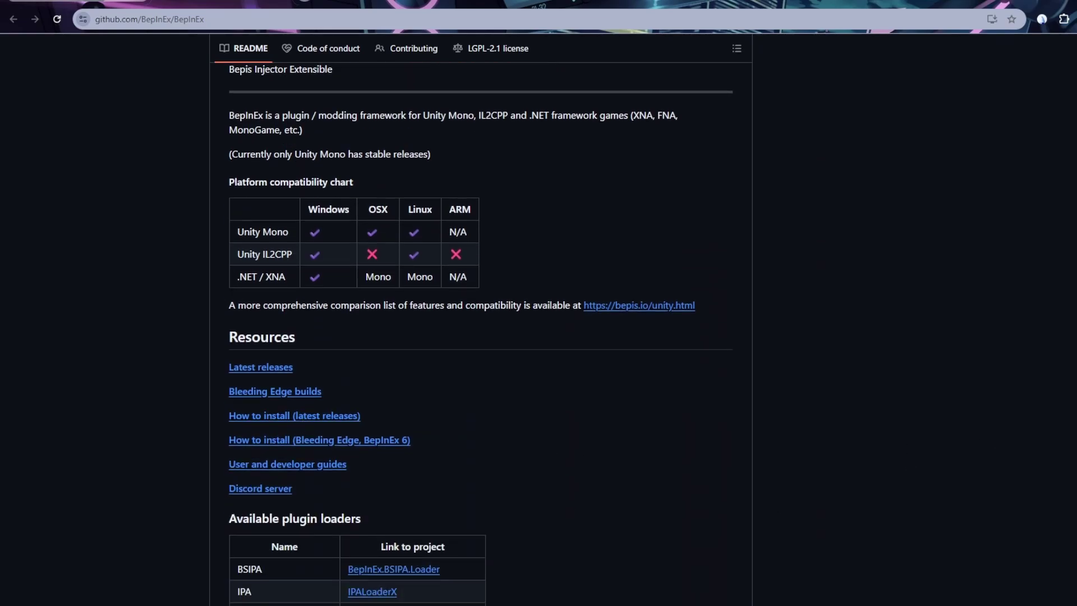
scroll(481, 334, "up", 9)
scroll(480, 334, "down", 18)
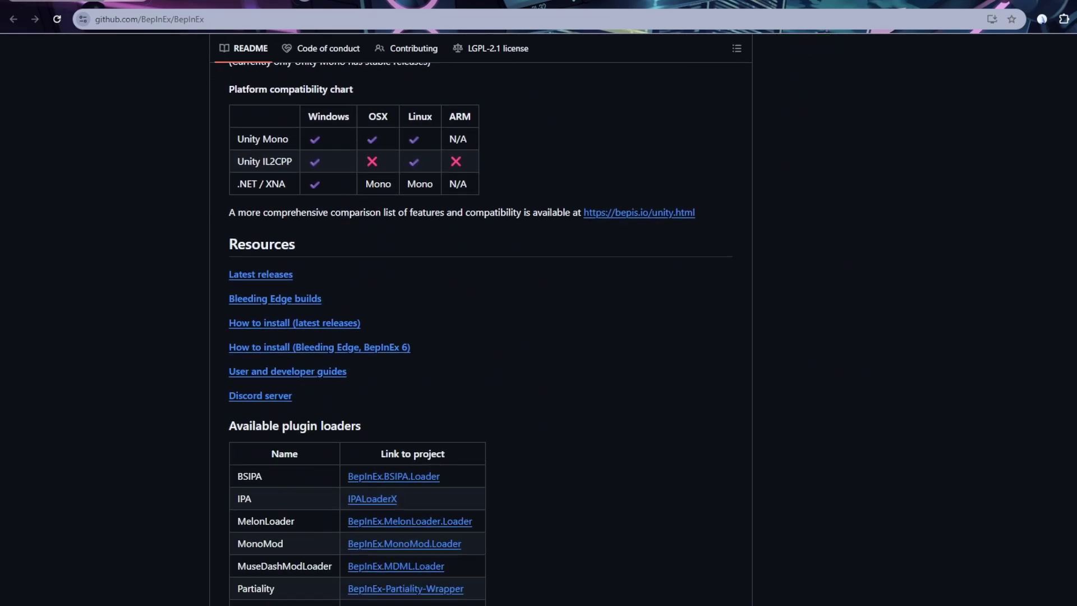
scroll(563, 297, "up", 3)
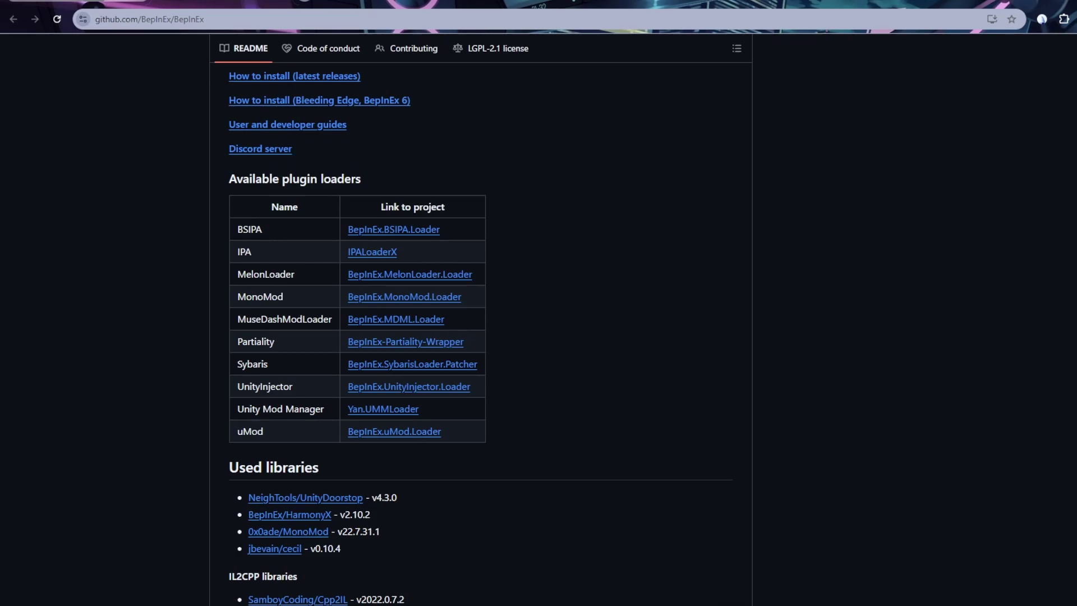
Open BepInEx > plugins in the MiSide folder to see MS_CustomModels.dll and the models folder.
left_click(705, 556)
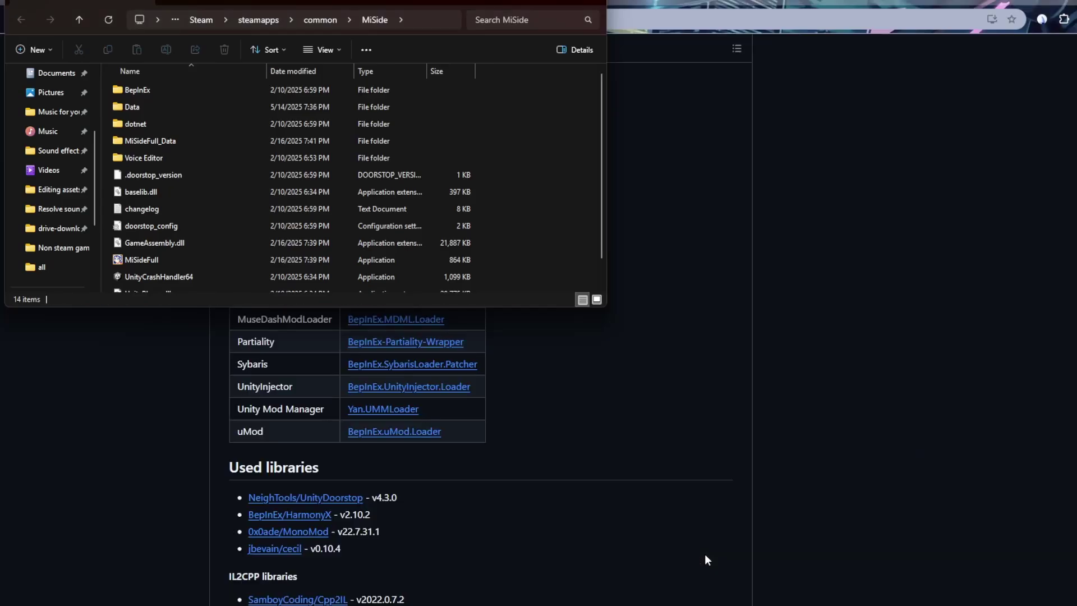
double_click(132, 90)
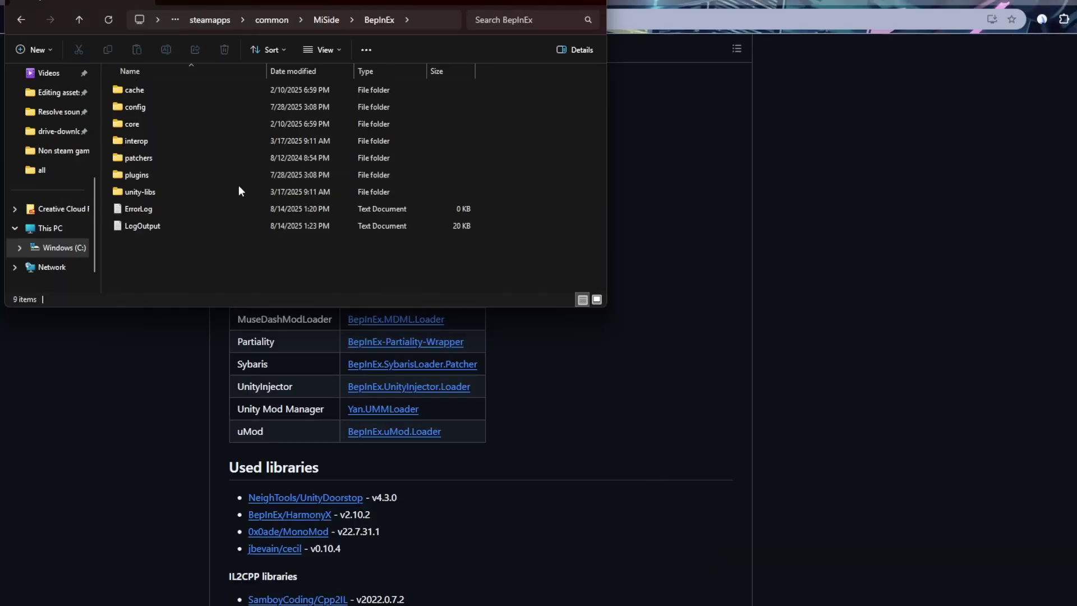
double_click(175, 170)
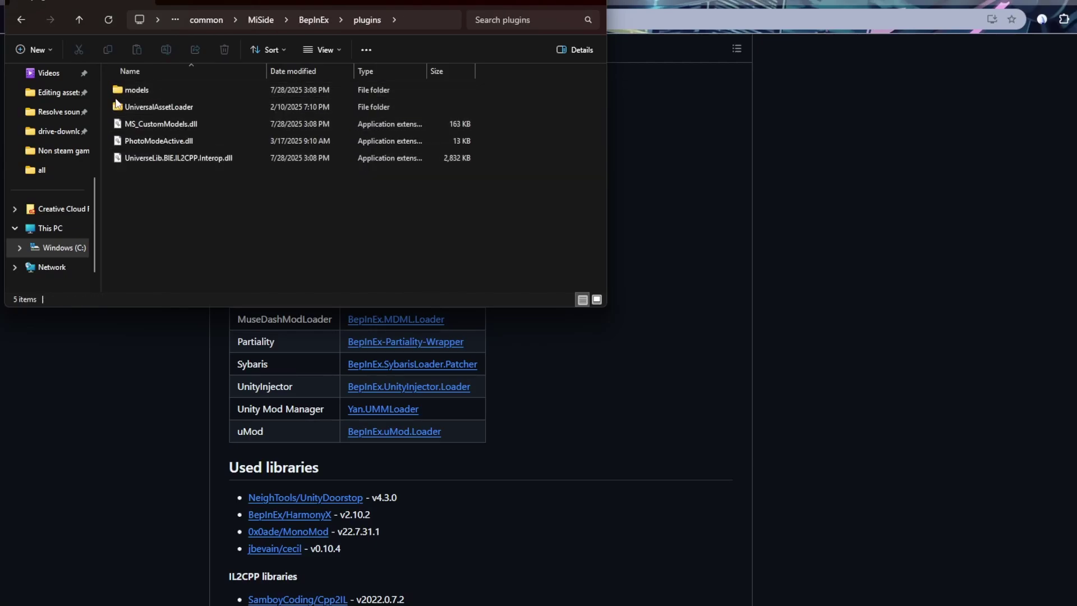
Go back to the Nexus Mods tab listing the popular MiSide mods.
key("alt+Tab")
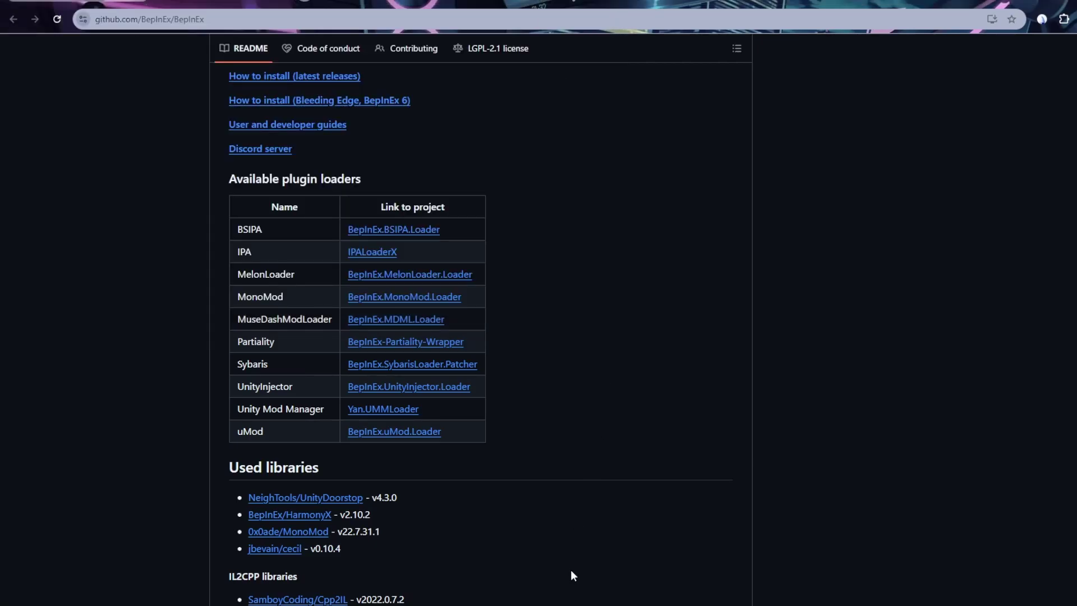
key("ctrl+Tab")
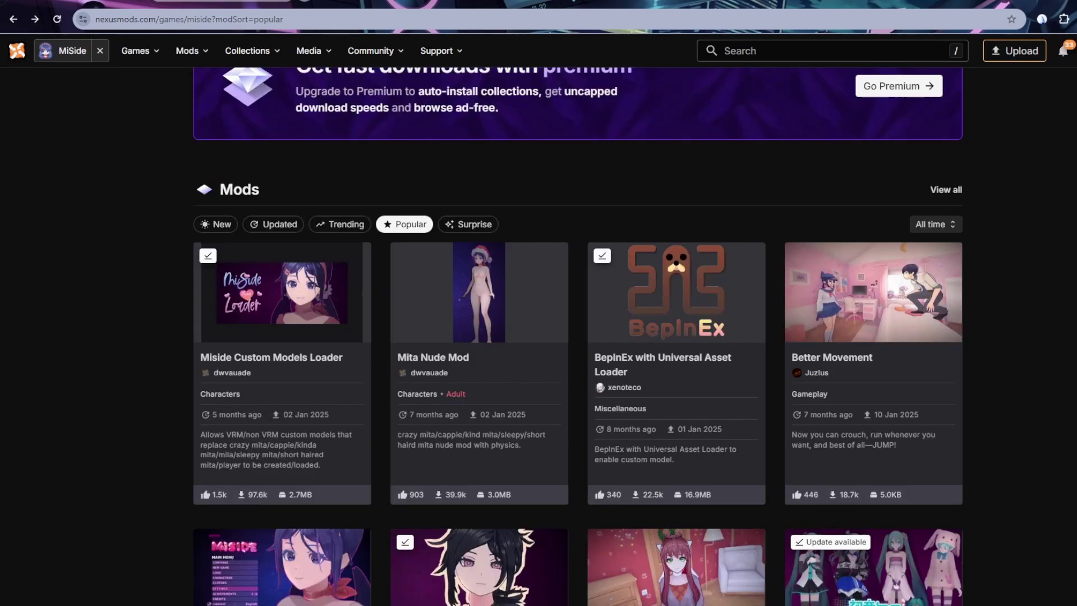
Open the Miside Custom Models Loader page and scroll to its INSTALLATION section.
left_click(214, 412)
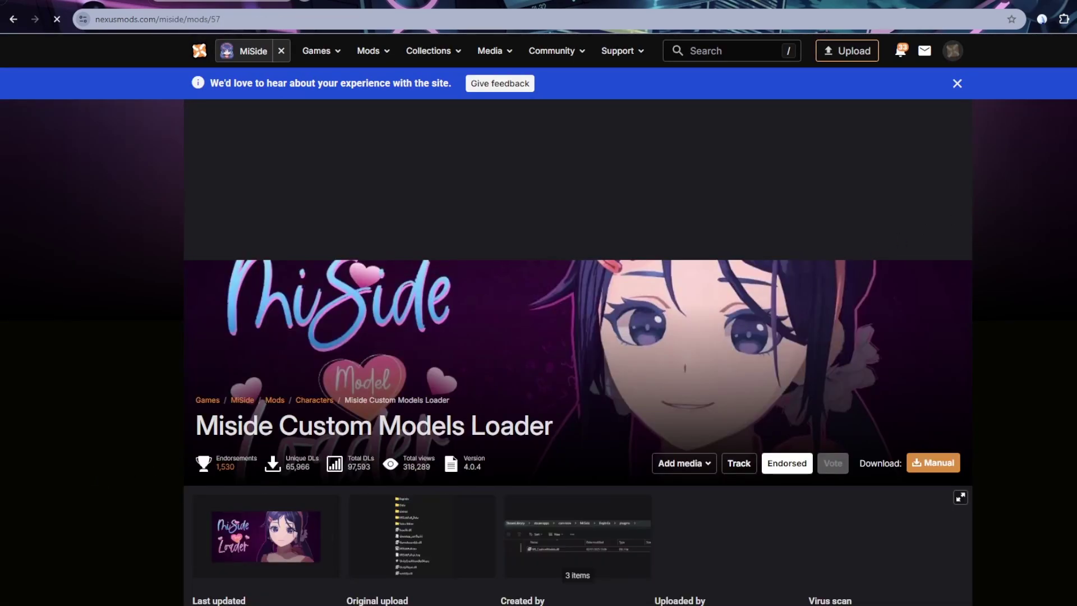
scroll(538, 336, "down", 15)
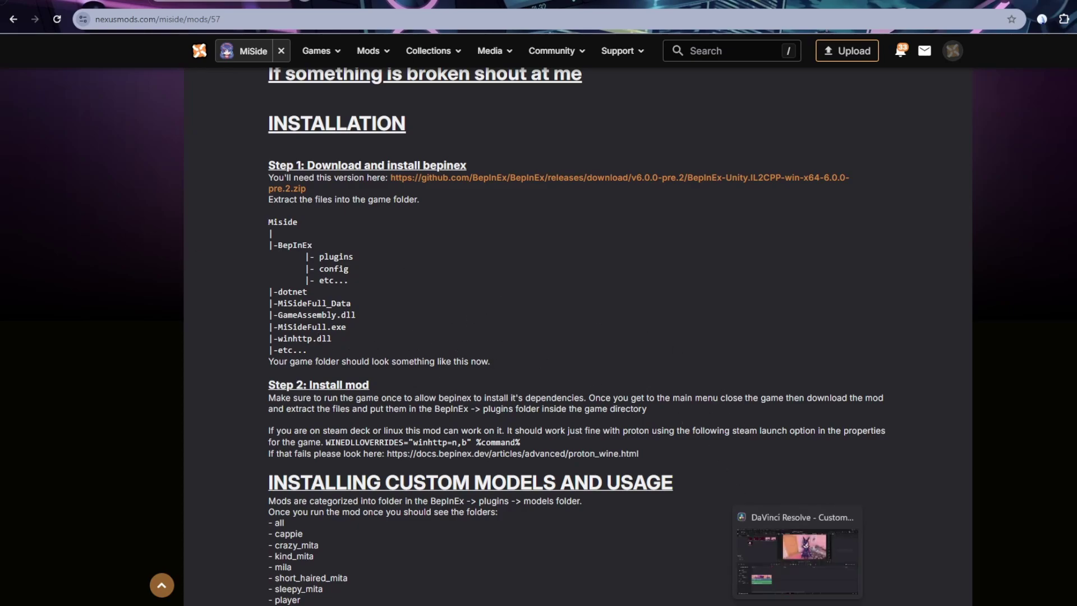
Place the Explorer window on the right beside the guide and navigate up to the MiSide game folder.
mouse_move(664, 596)
left_click(692, 526)
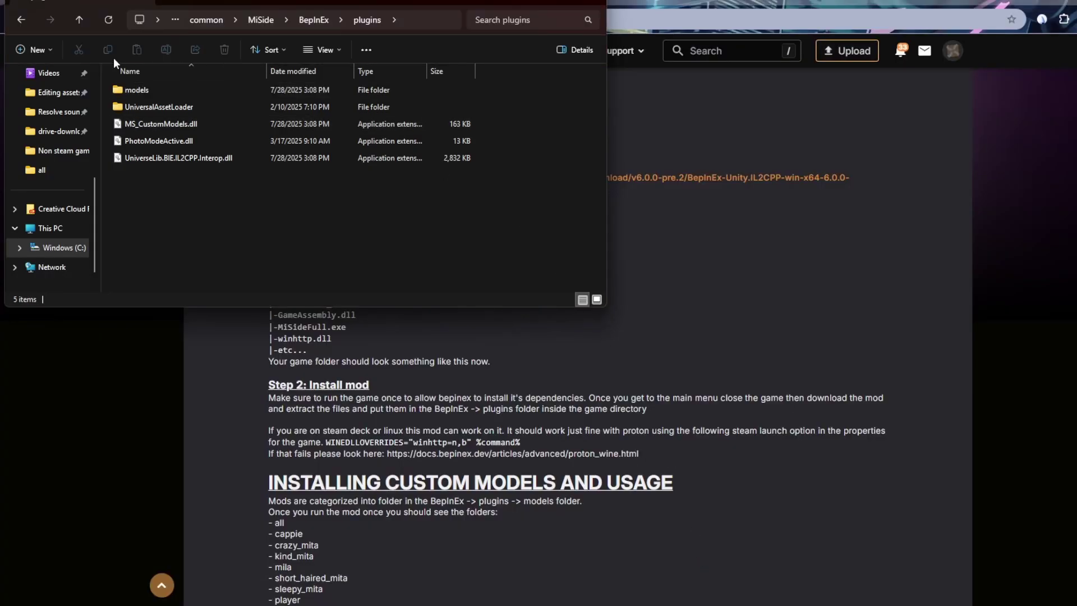
left_click(22, 20)
left_click_drag(246, 3, 783, 100)
left_click(554, 135)
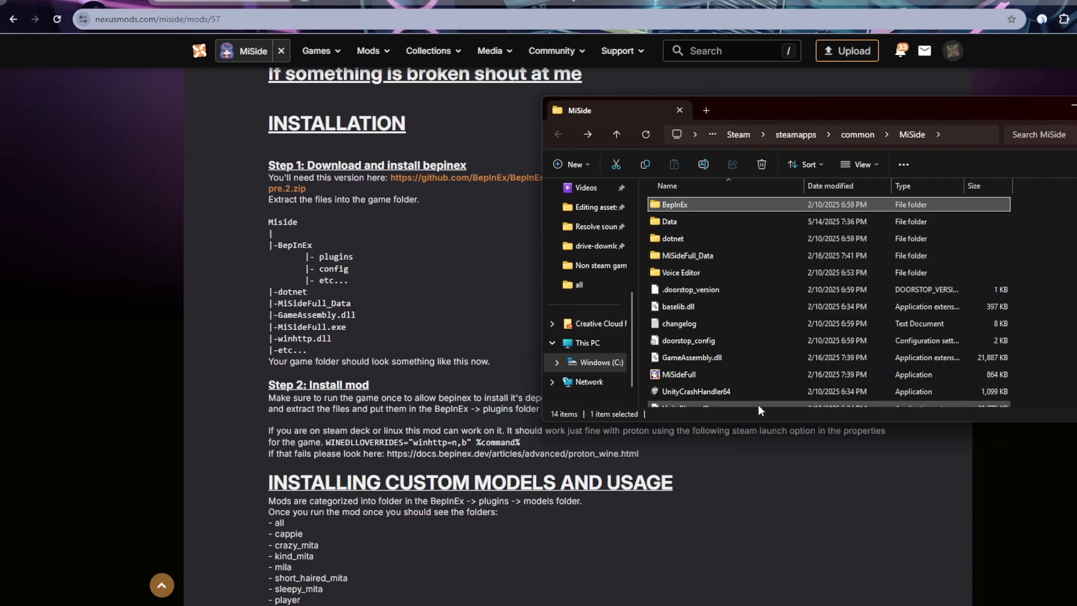
Open BepInEx > plugins to confirm MS_CustomModels.dll version 4.0.4.0 is present.
double_click(683, 209)
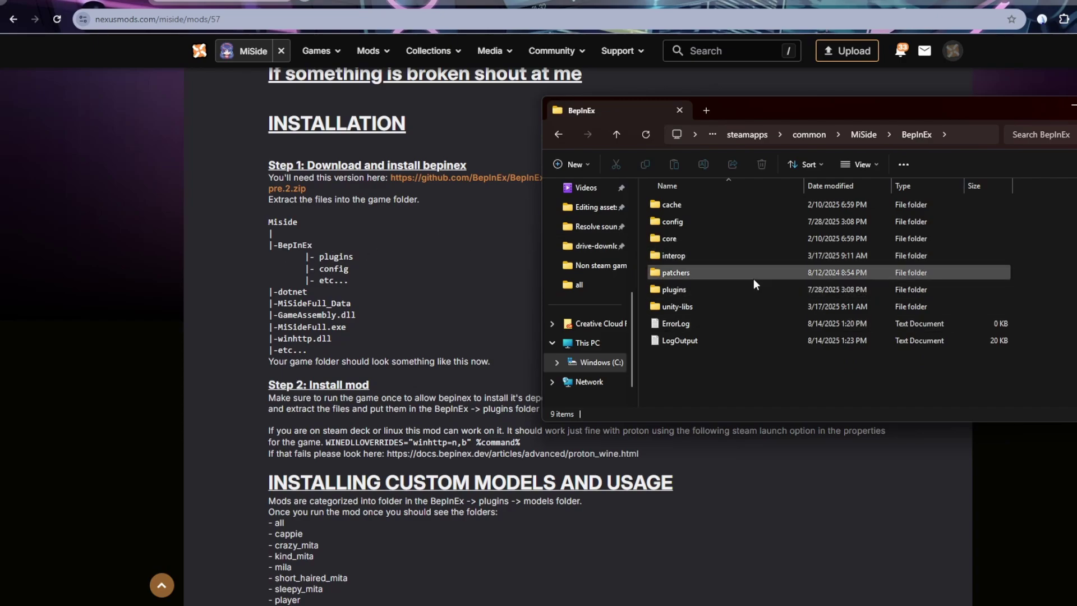
double_click(698, 287)
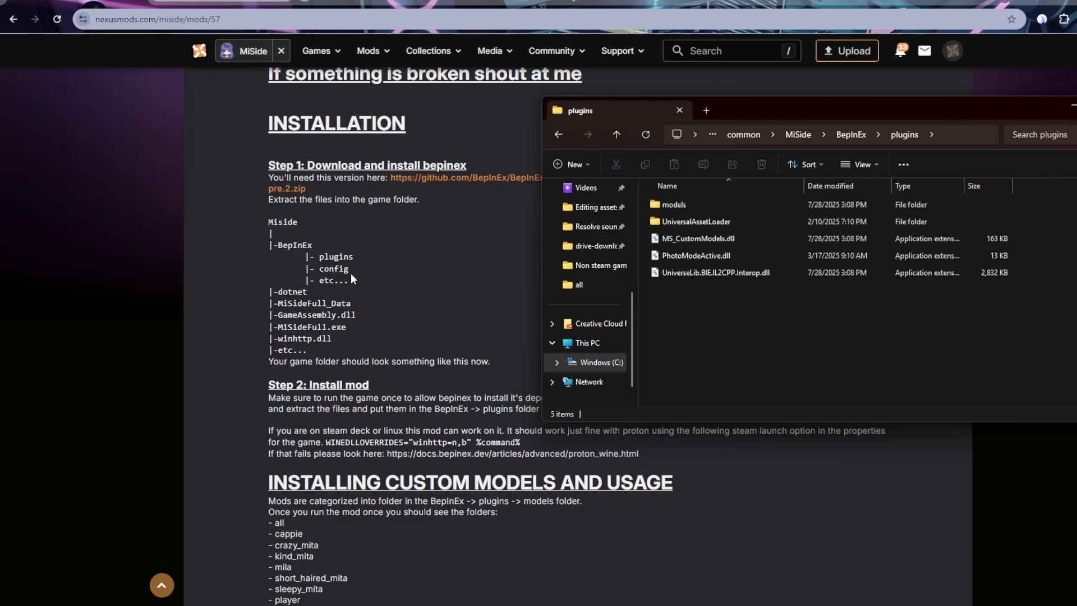
Read the installation and usage notes on the Miside Custom Models Loader page (version 4.0.4).
left_click(443, 273)
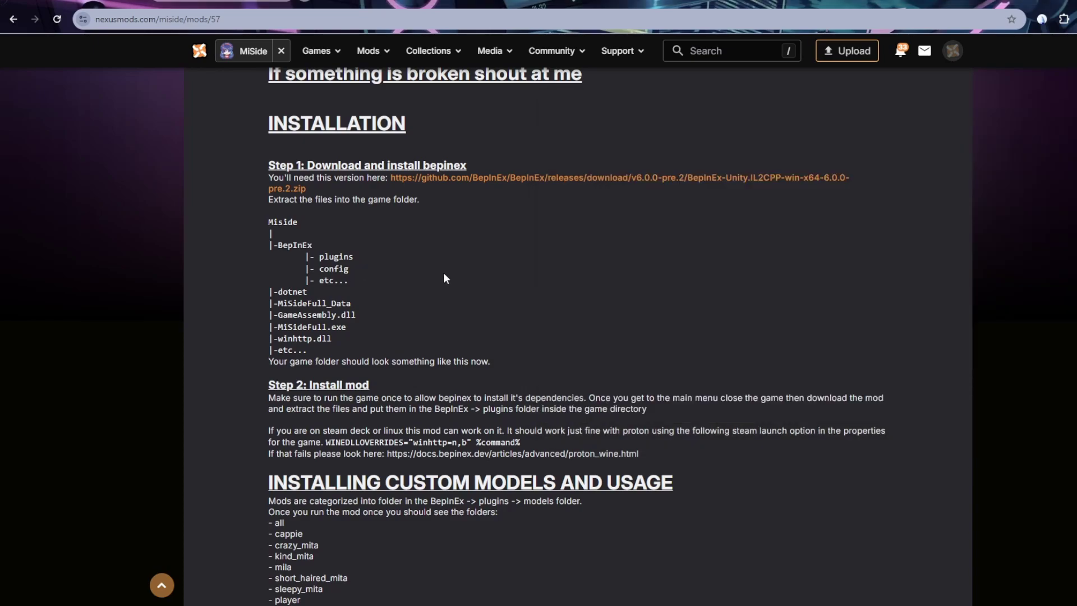
scroll(578, 337, "down", 9)
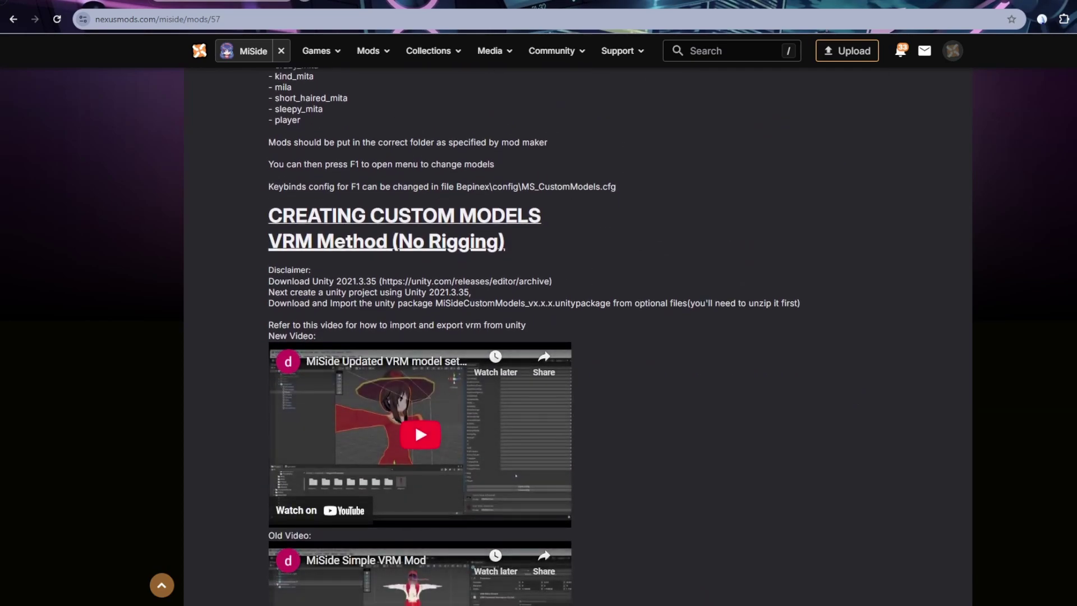
key("Home")
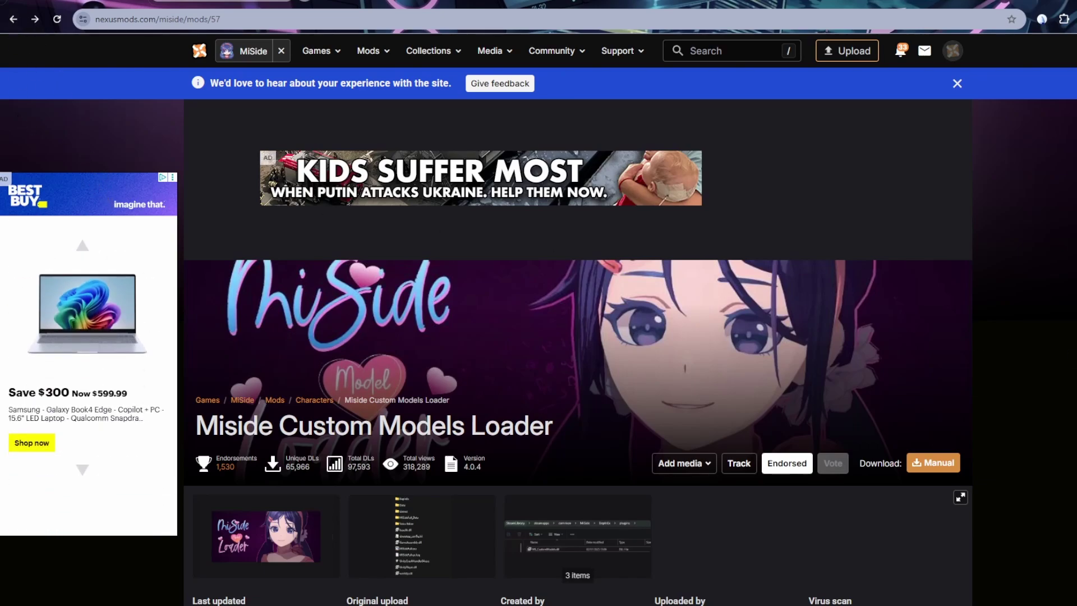
scroll(538, 337, "down", 4)
scroll(538, 337, "up", 4)
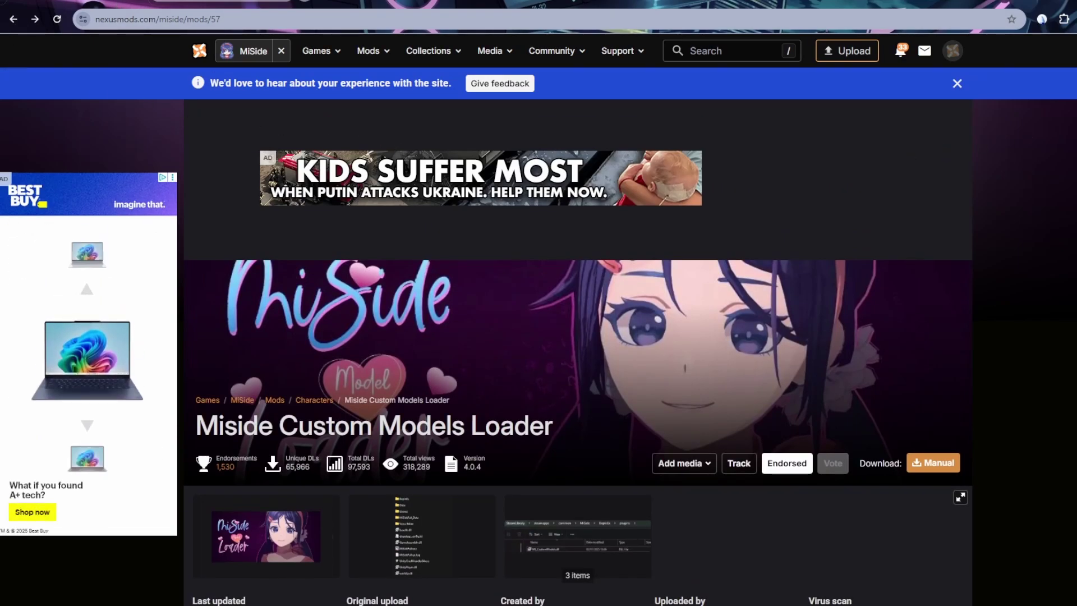
scroll(578, 336, "down", 20)
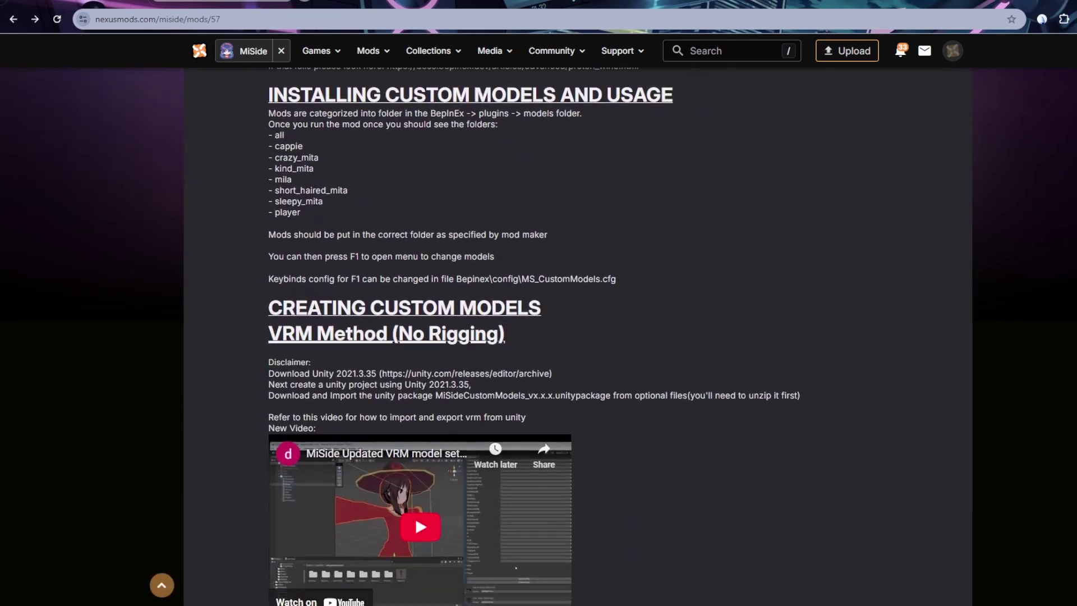
scroll(539, 336, "down", 10)
key("Home")
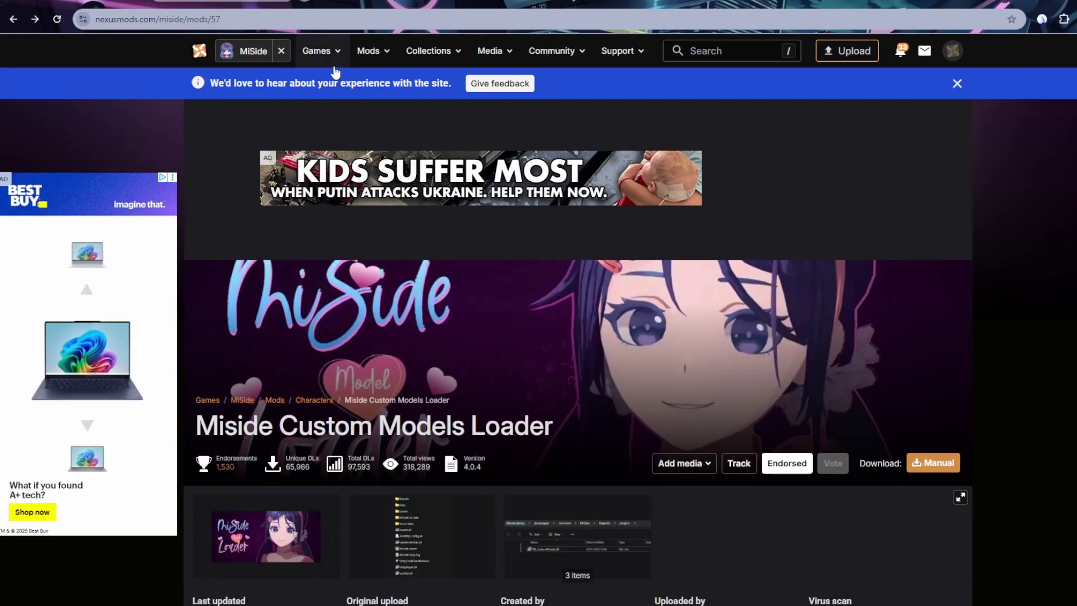
Go to the MiSide game page and browse its New mods grid.
left_click(249, 51)
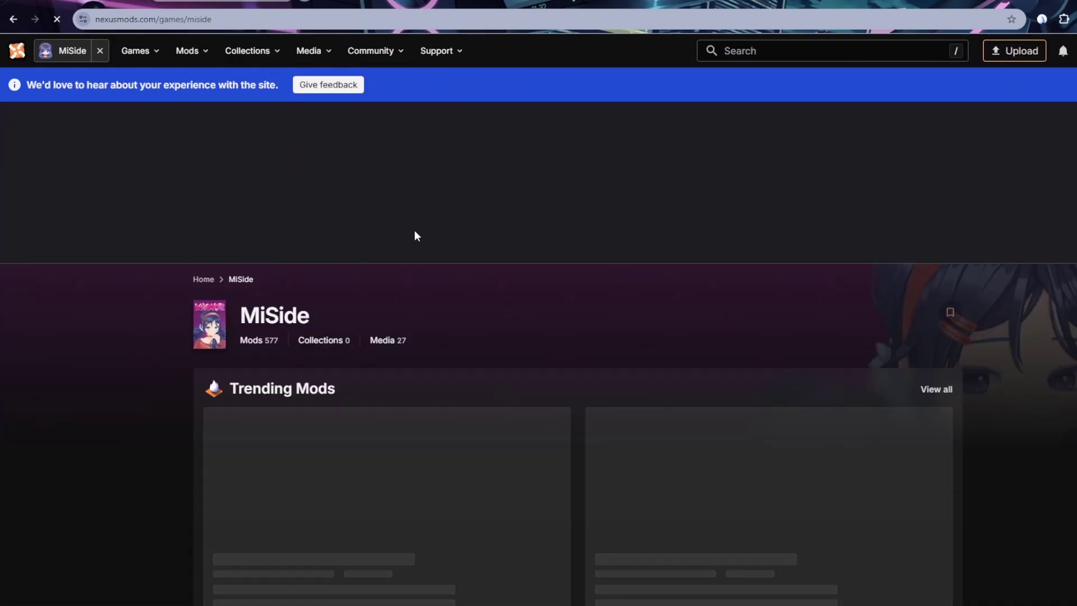
scroll(1015, 155, "down", 10)
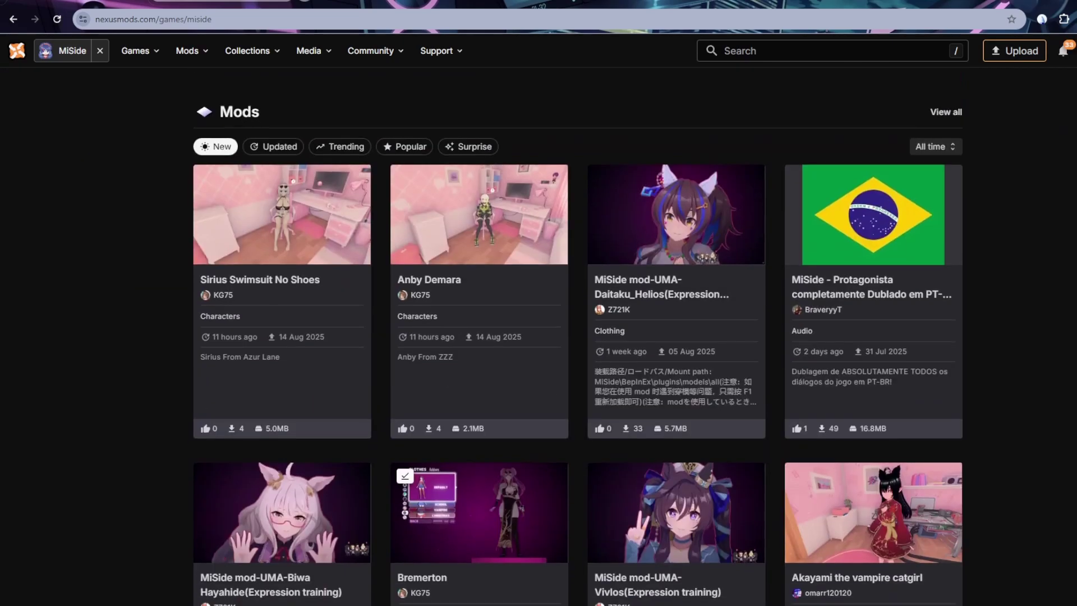
scroll(577, 339, "down", 1)
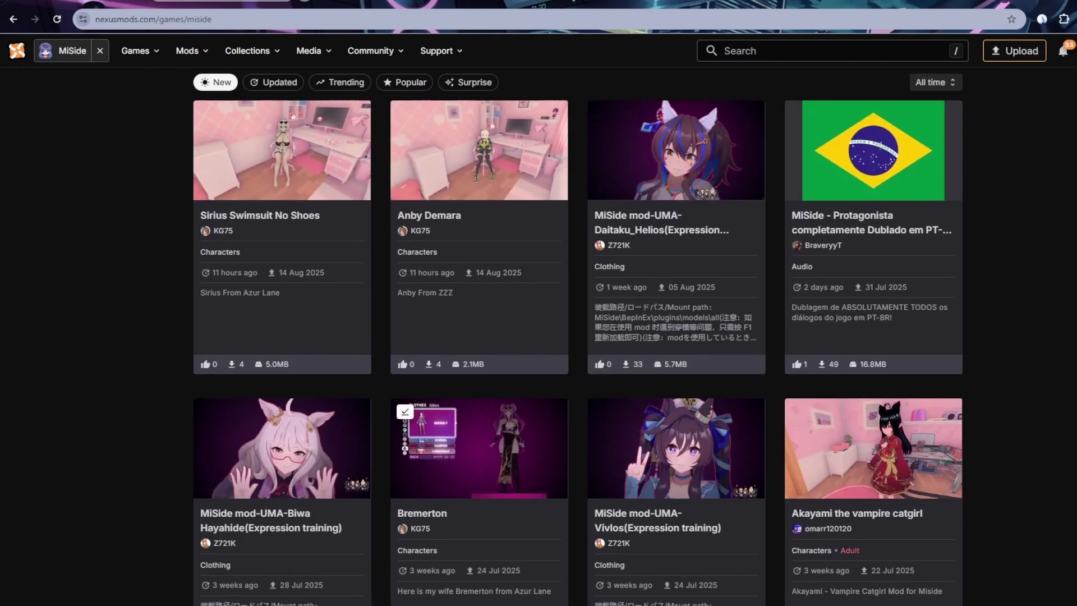
scroll(577, 336, "down", 7)
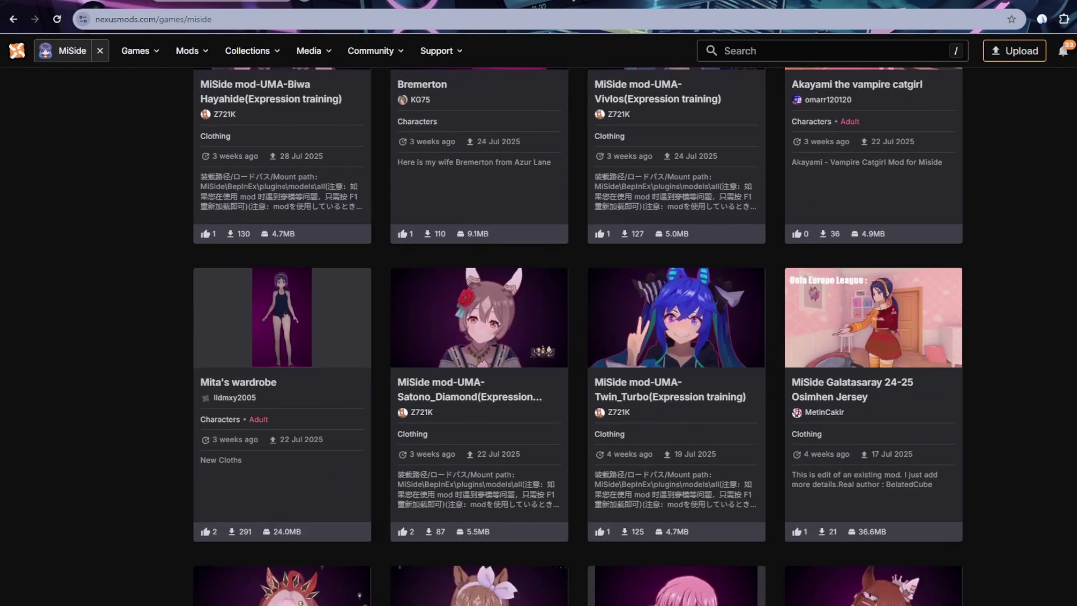
scroll(578, 336, "up", 4)
scroll(578, 337, "down", 3)
scroll(577, 337, "up", 6)
scroll(578, 337, "down", 5)
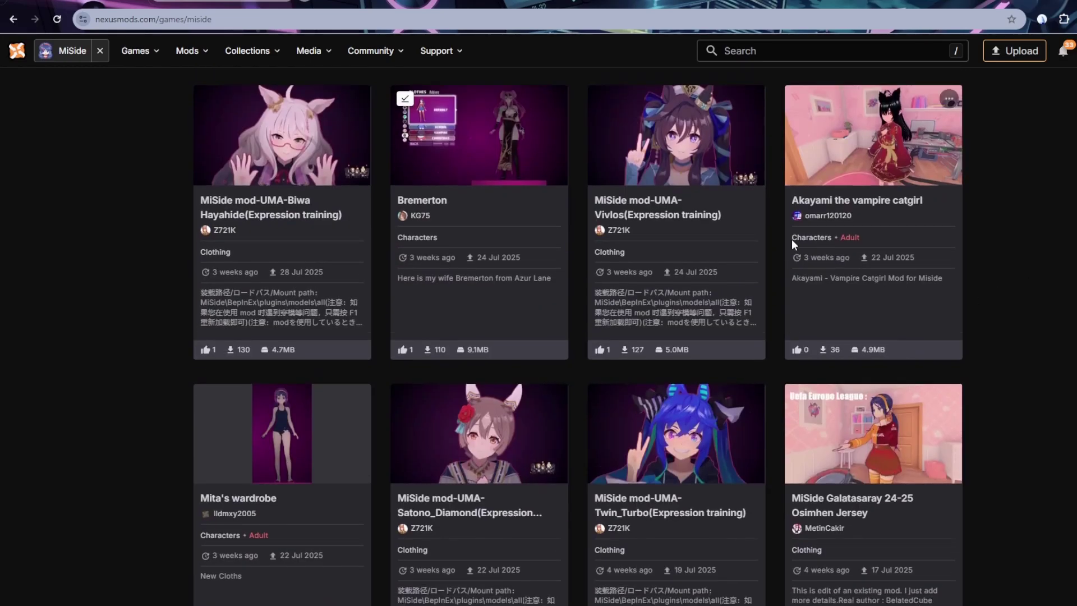
Open the MiSide mod-UMA-Vivlos(Expression training) model page and look over its description.
left_click(601, 211)
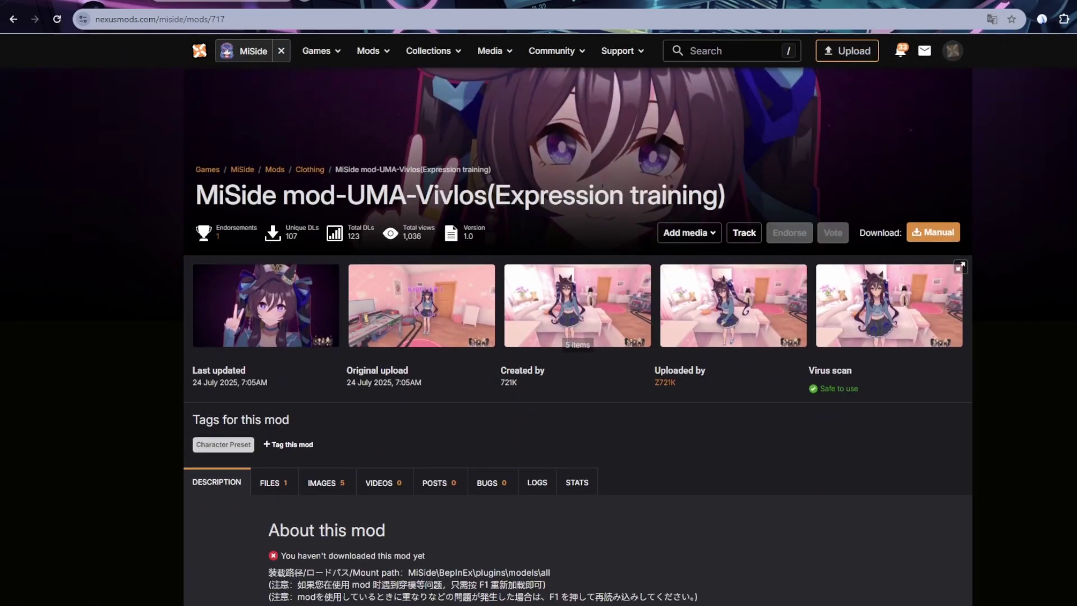
scroll(578, 335, "down", 1)
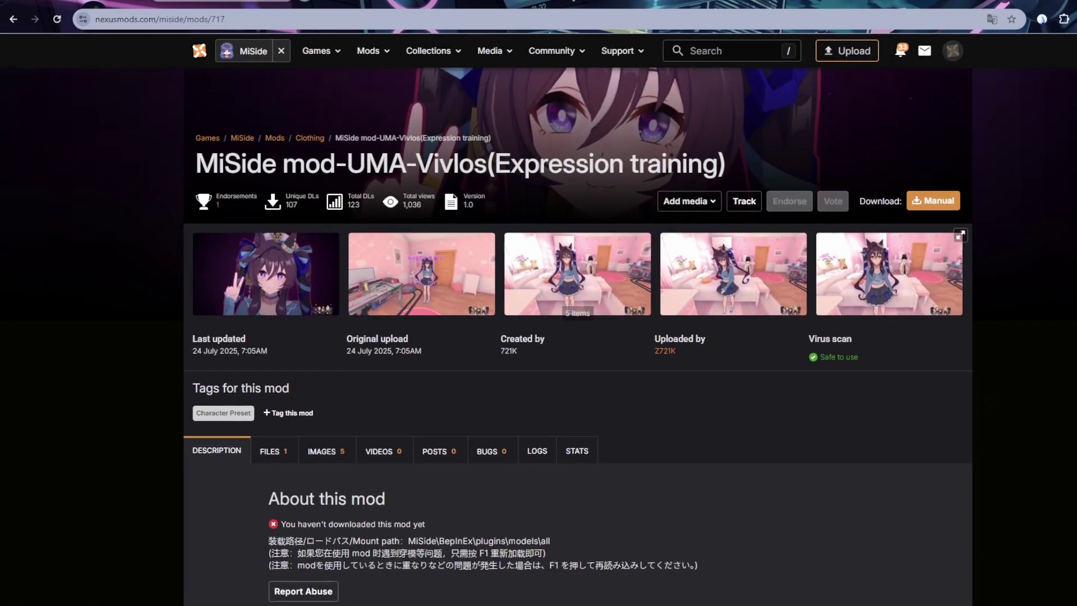
scroll(577, 336, "down", 5)
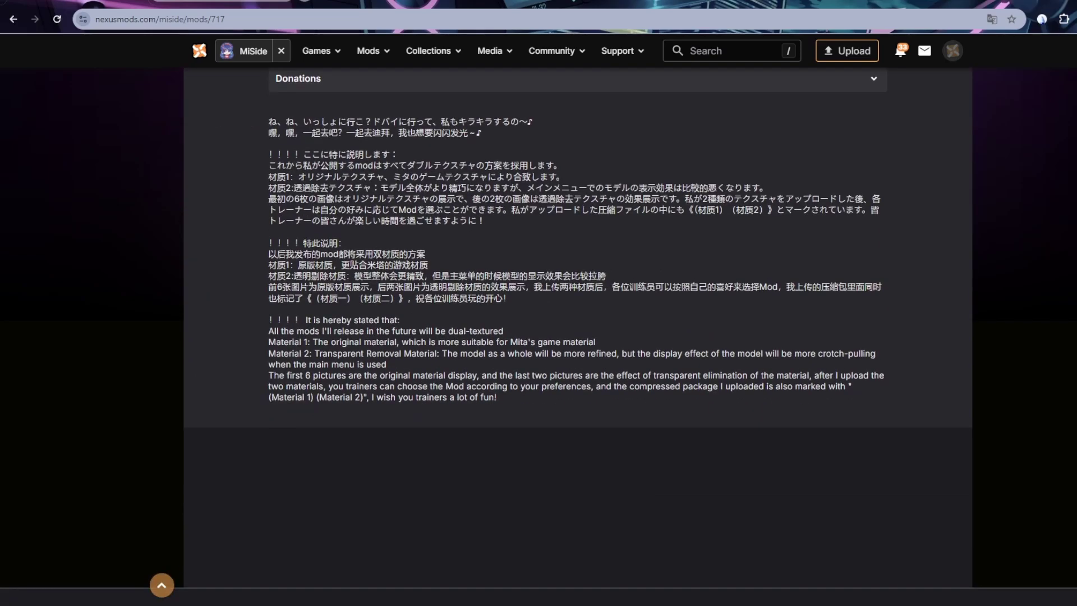
scroll(643, 487, "up", 3)
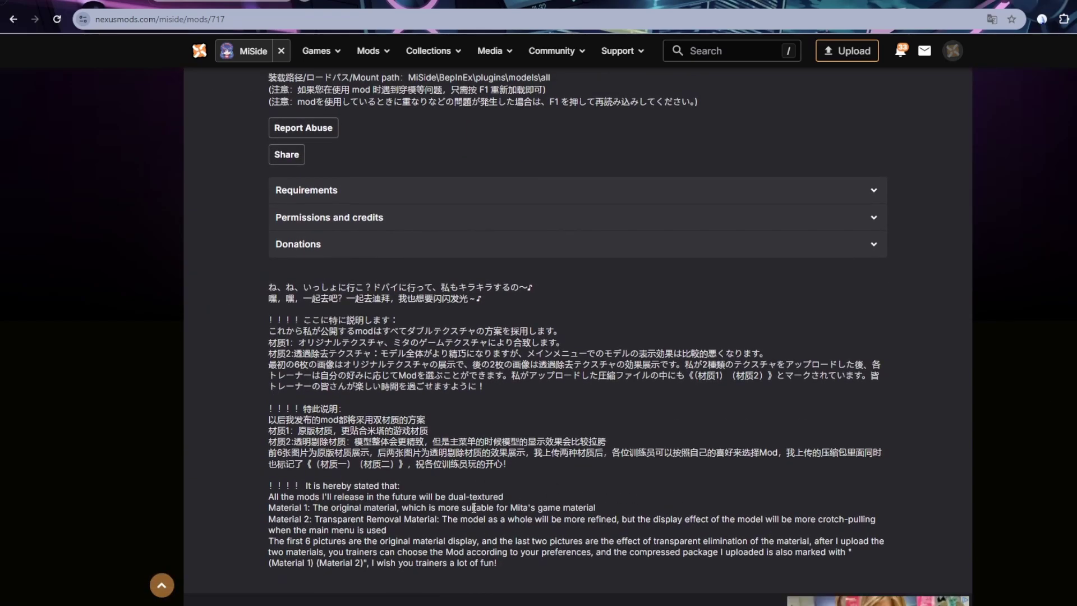
scroll(260, 251, "up", 4)
Download the UMA-Vivlos-721K zip archive manually with the free Slow download.
left_click(274, 194)
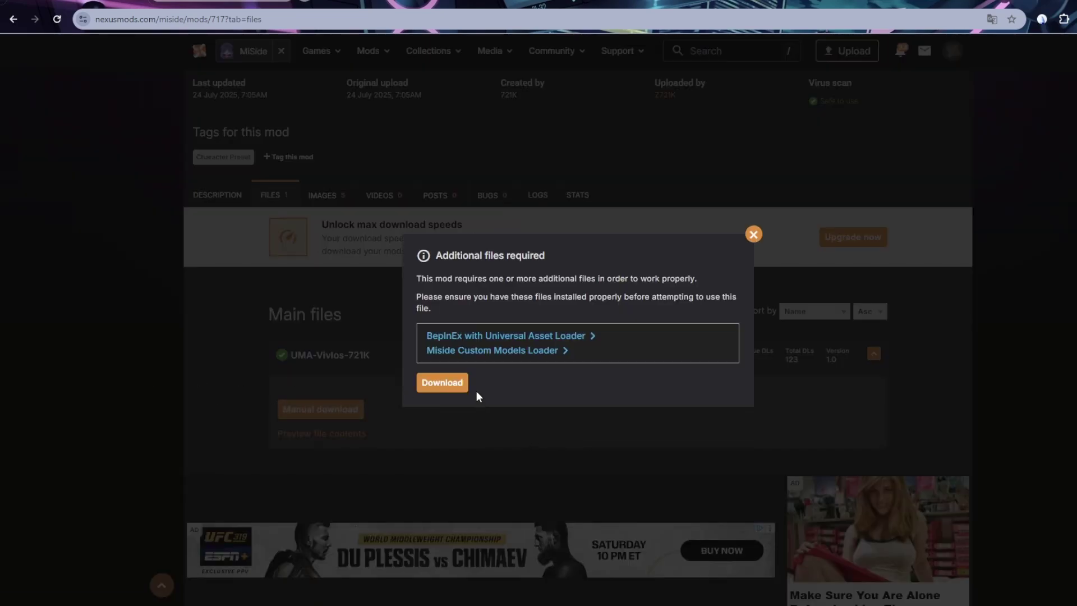
left_click(452, 382)
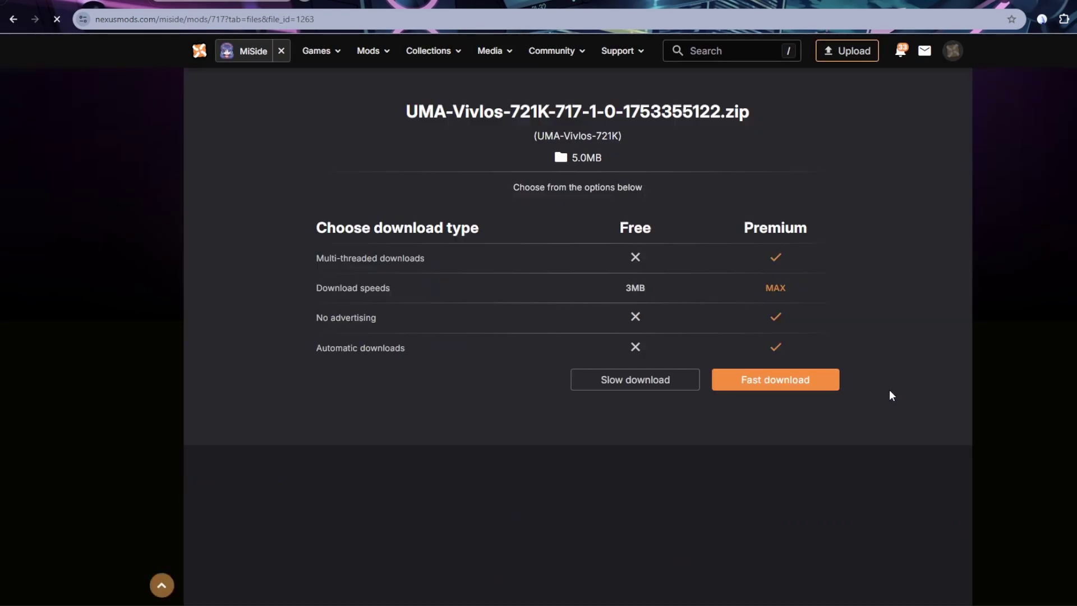
left_click(640, 379)
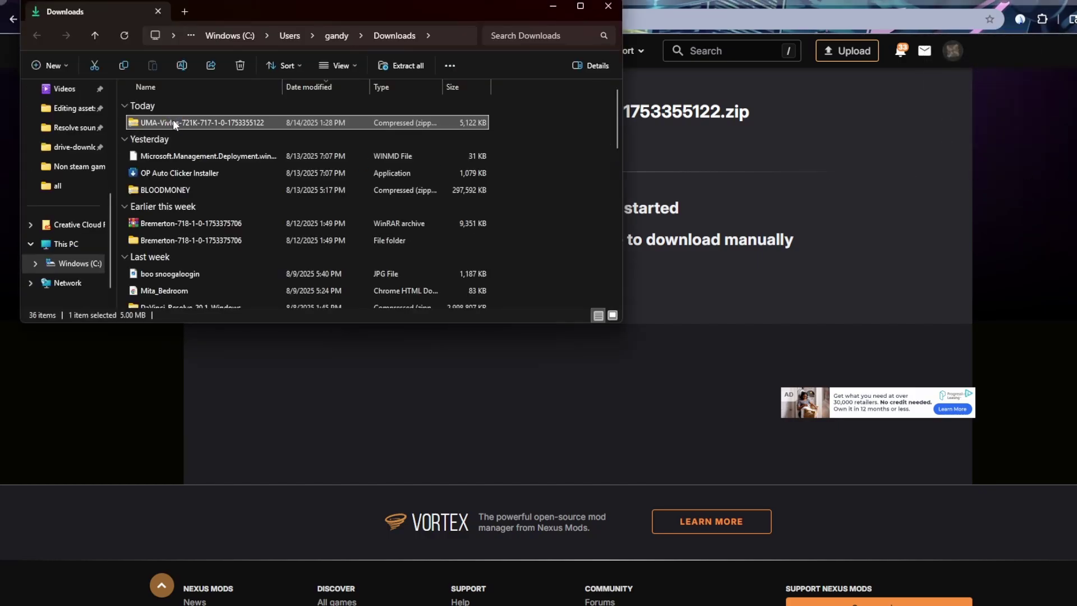
Open the downloaded UMA-Vivlos-721K zip and cut both model files.
double_click(173, 121)
left_click(622, 313)
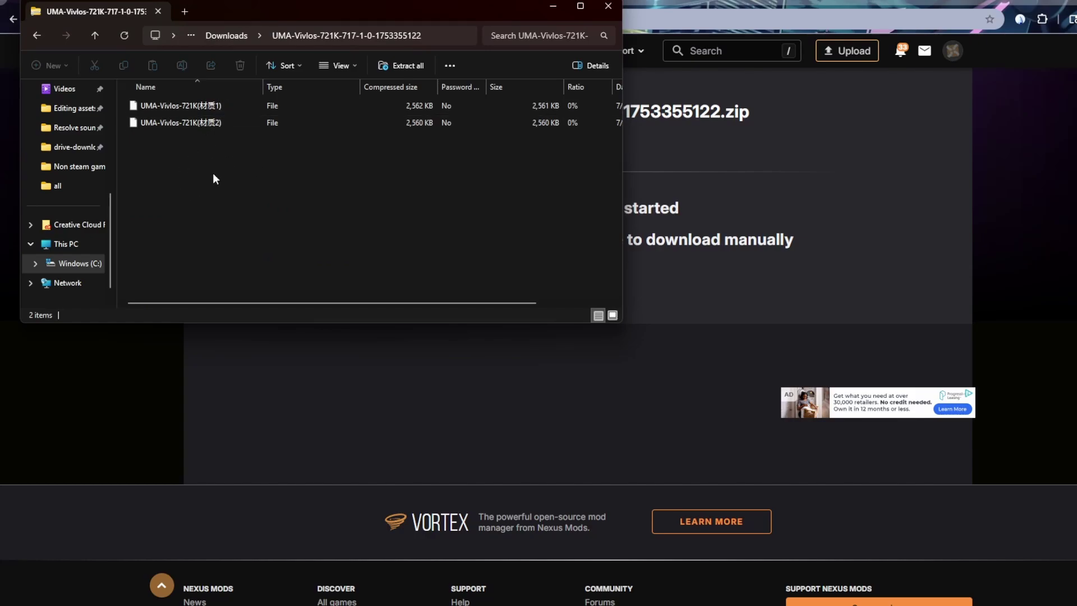
left_click_drag(208, 164, 209, 92)
right_click(209, 102)
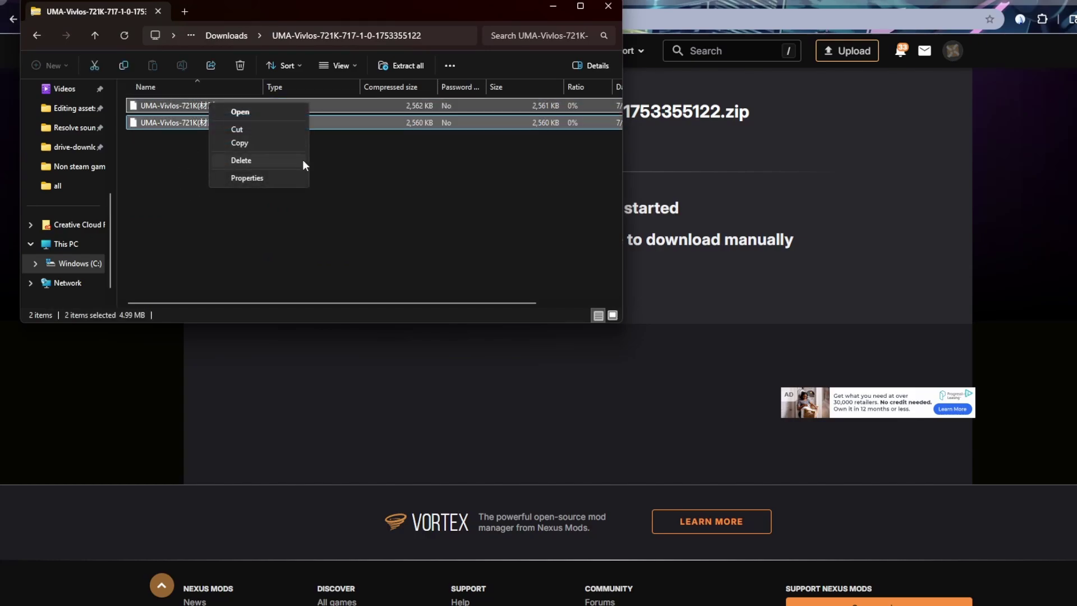
left_click(242, 126)
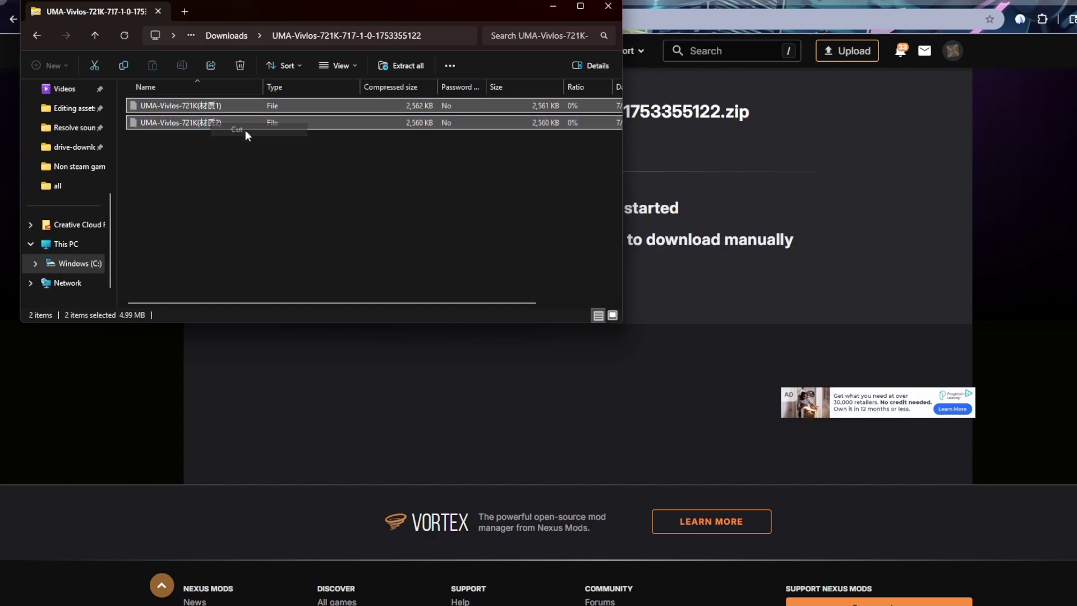
Paste both model files into BepInEx plugins > models > all, retrying the interrupted move.
mouse_move(730, 600)
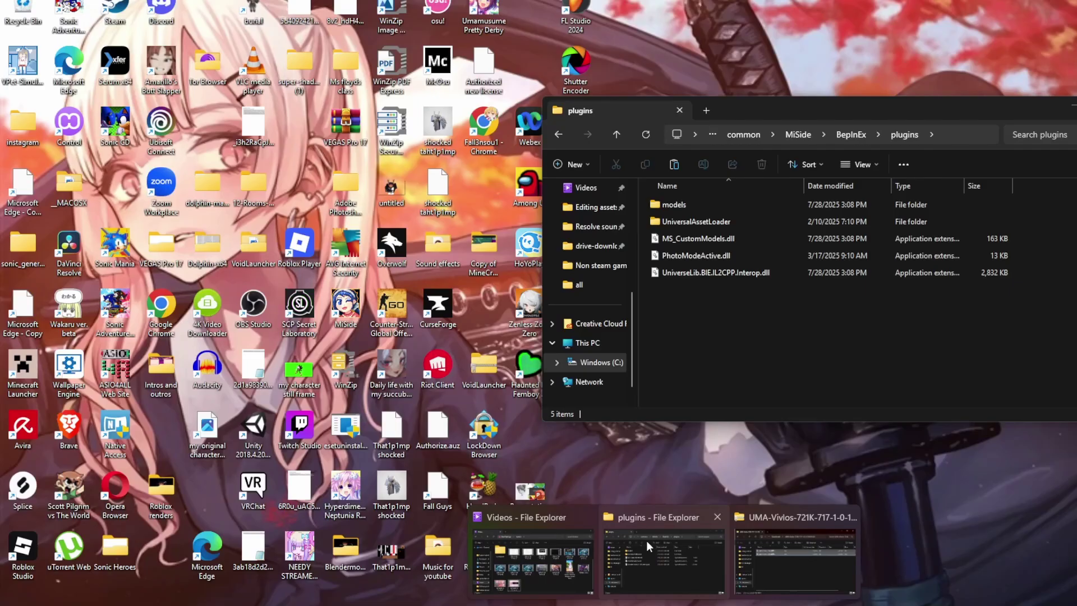
left_click(645, 540)
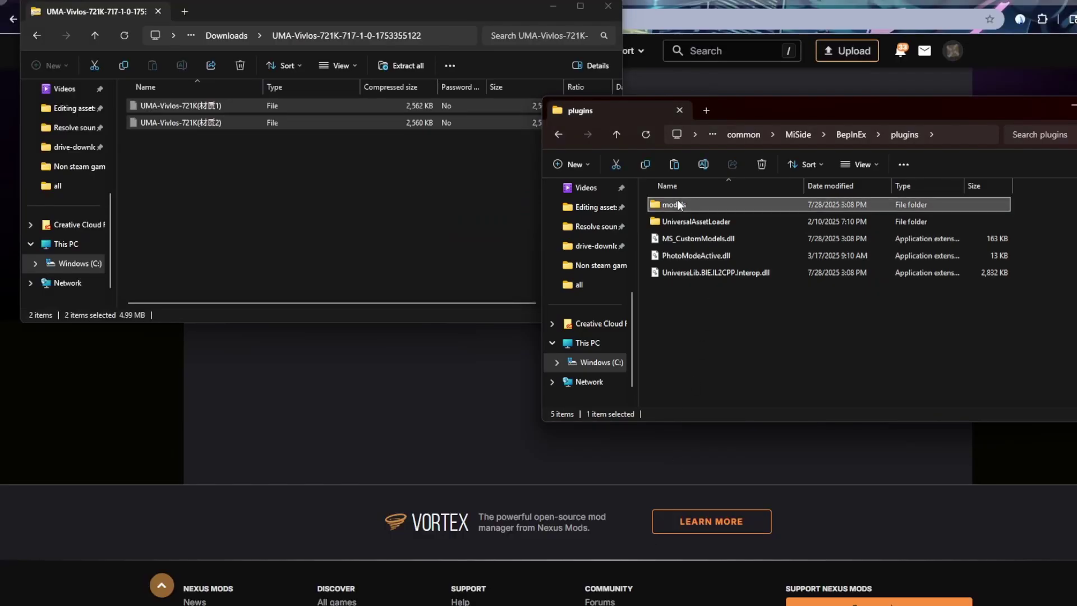
double_click(676, 204)
double_click(681, 205)
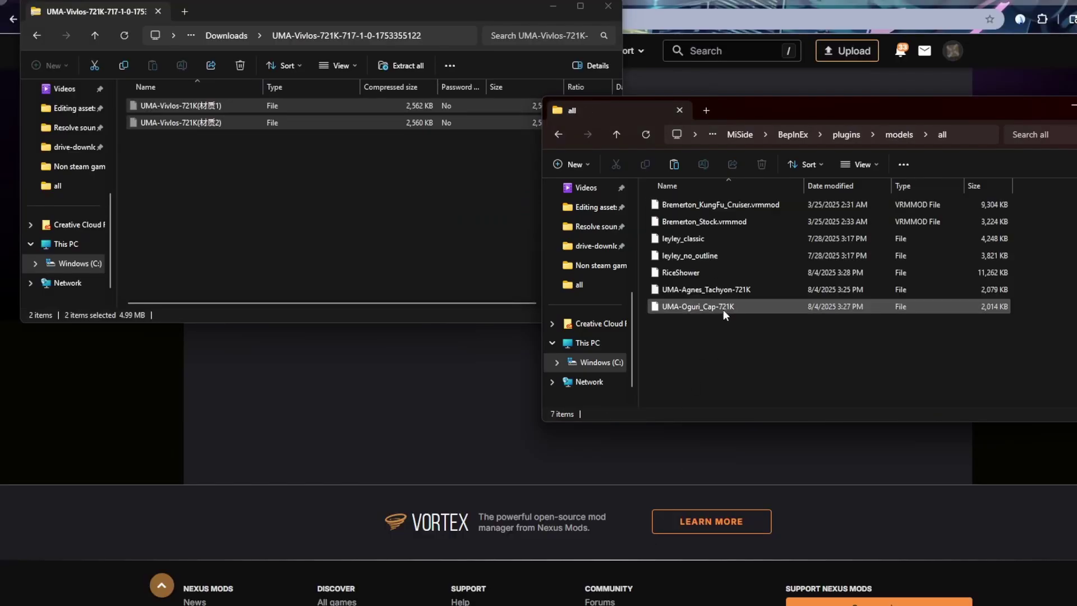
right_click(718, 356)
left_click(738, 376)
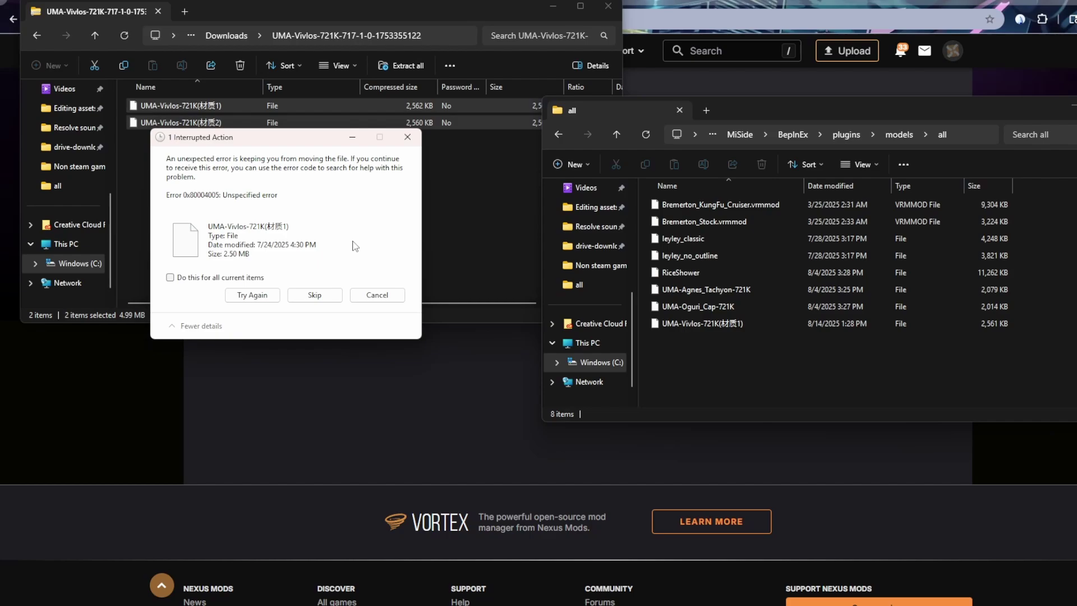
left_click(335, 292)
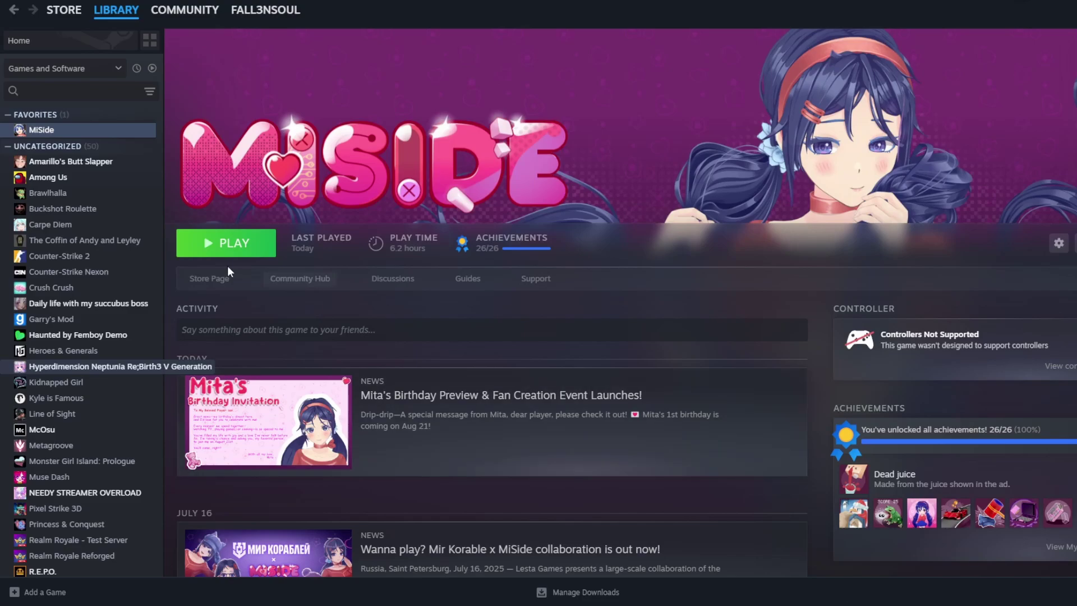
Start MiSide with the PLAY button in the Steam Library.
left_click(230, 247)
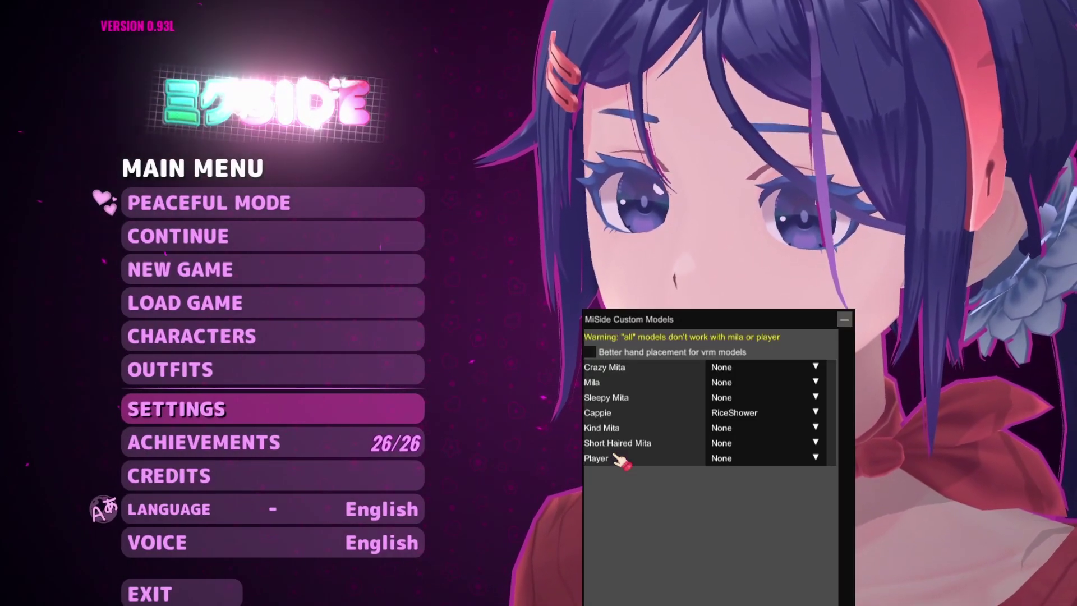
Set Crazy Mita's model to UMA-Vivlos-721K(材质1) and hide the custom models panel.
left_click(722, 367)
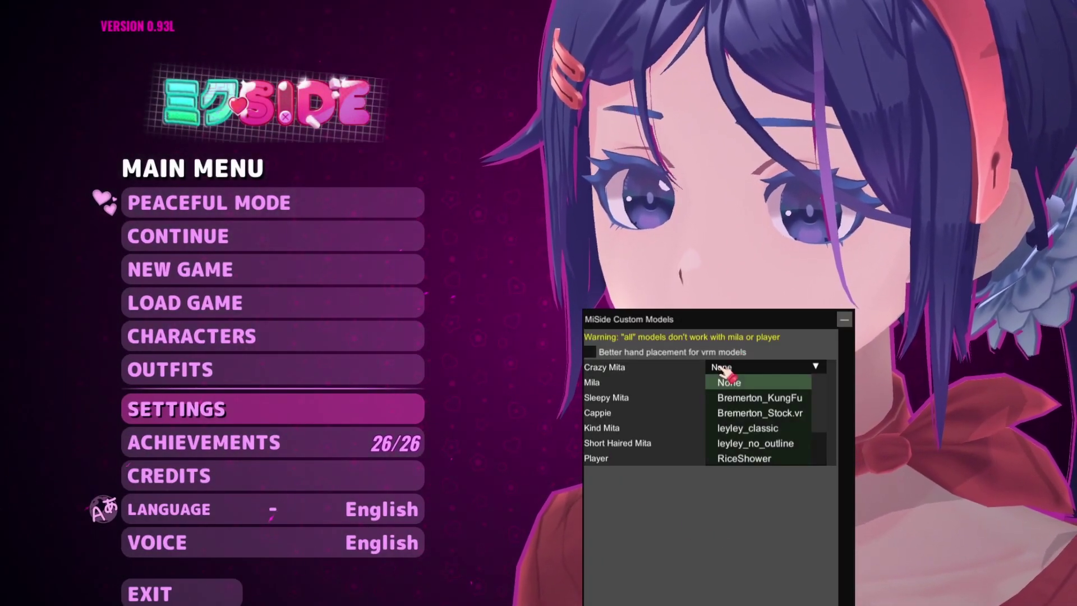
scroll(766, 443, "down", 3)
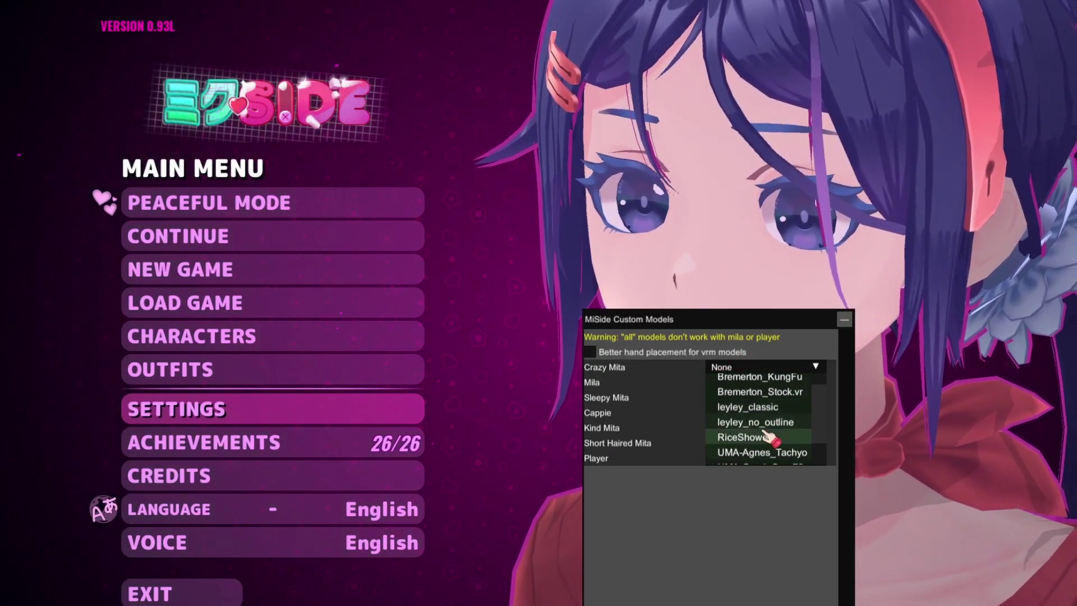
left_click(782, 456)
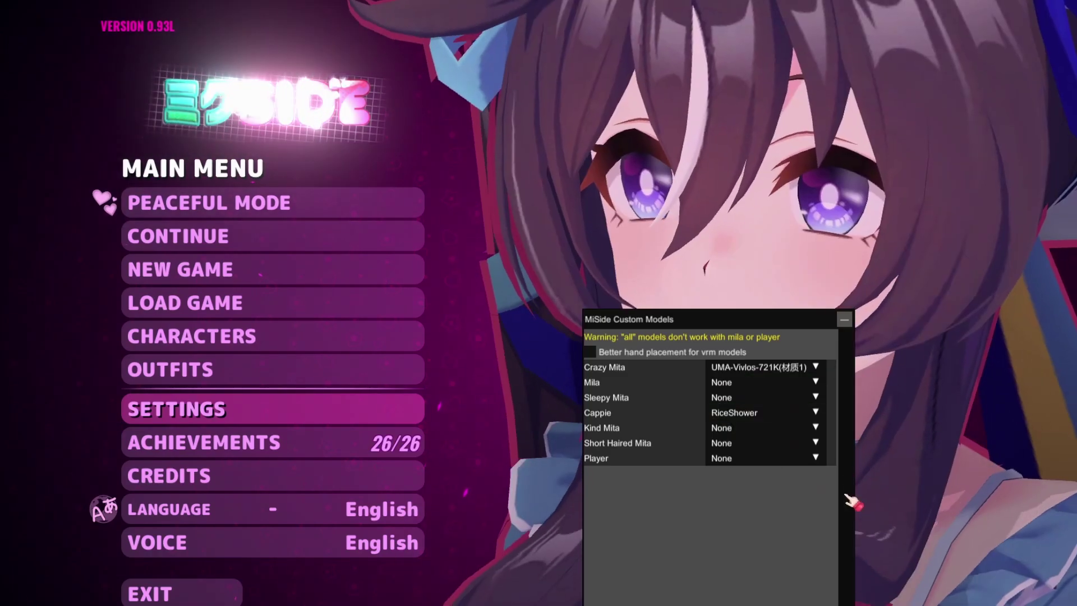
key("F1")
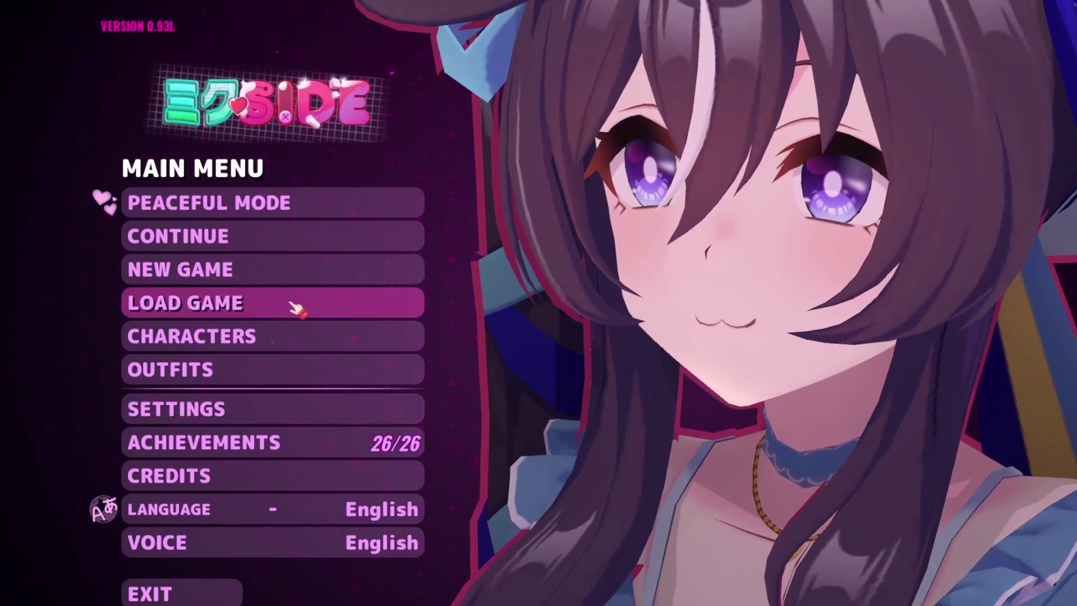
Load the TOGETHER AT LAST chapter from Load Game.
left_click(293, 306)
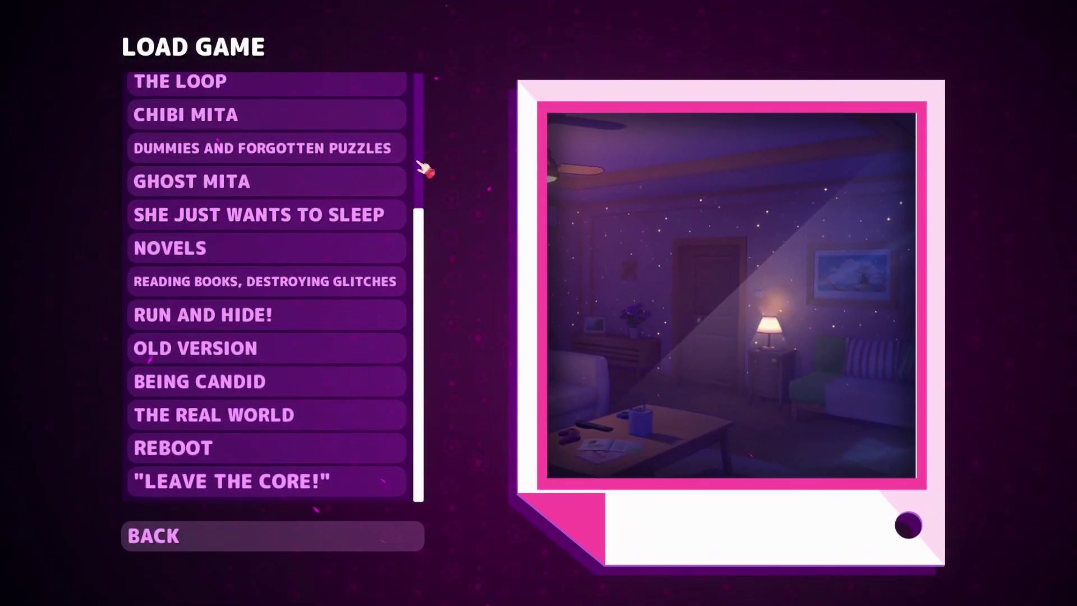
left_click_drag(425, 217, 428, 65)
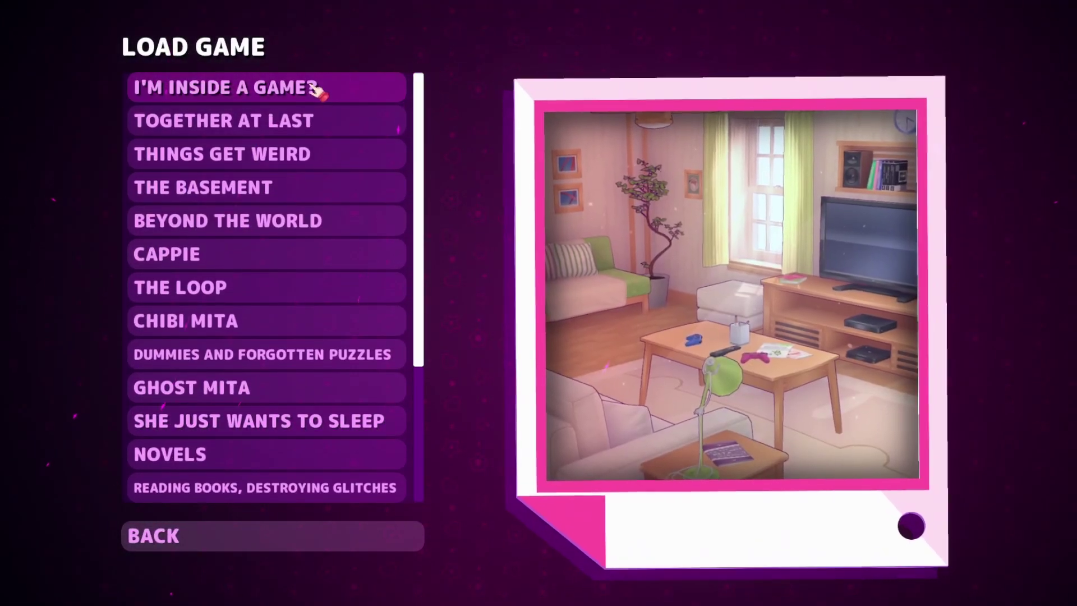
left_click(295, 130)
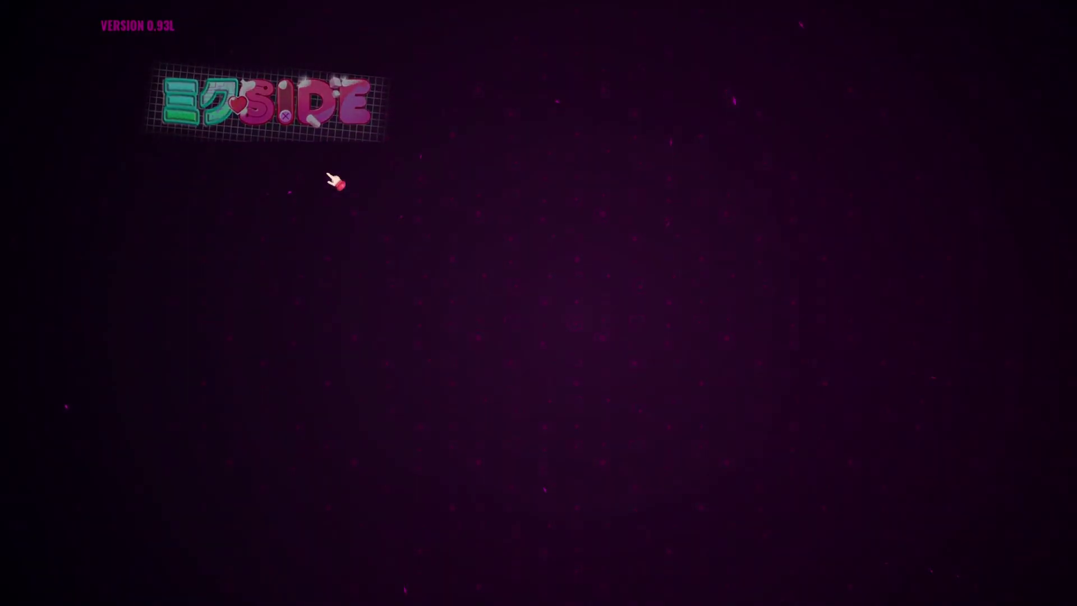